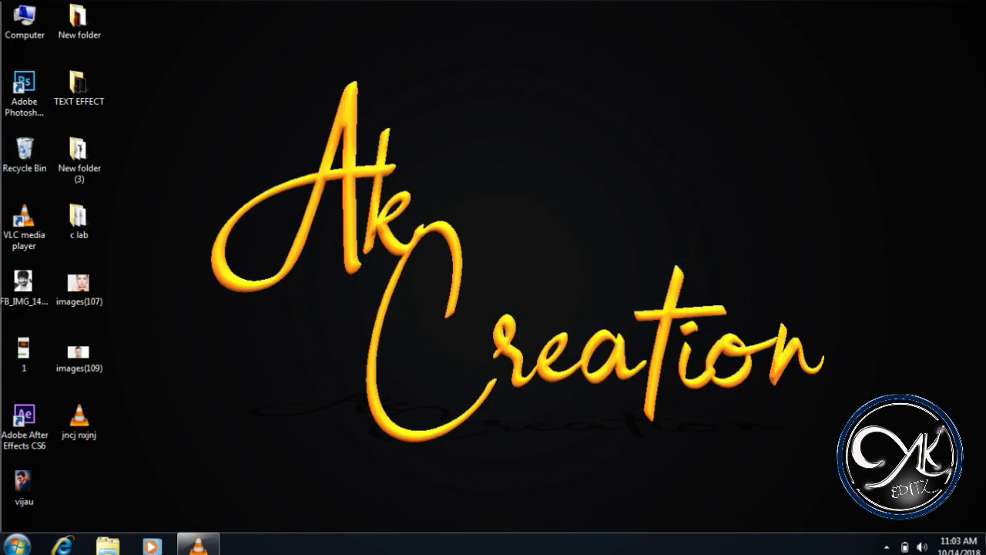
- Launch Photoshop, create a 1920 × 1080 px white document, and unlock its background as Layer 0
click(24, 86)
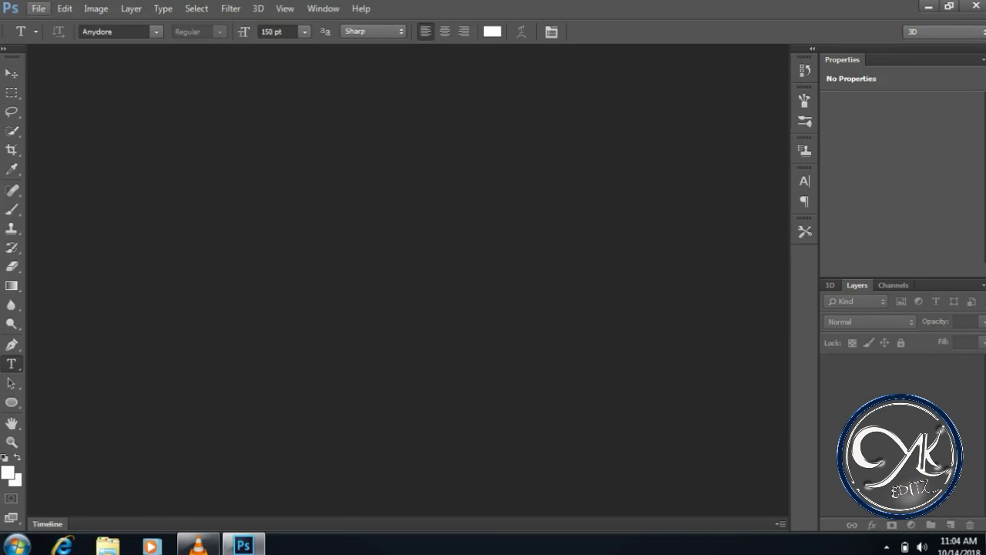
click(38, 9)
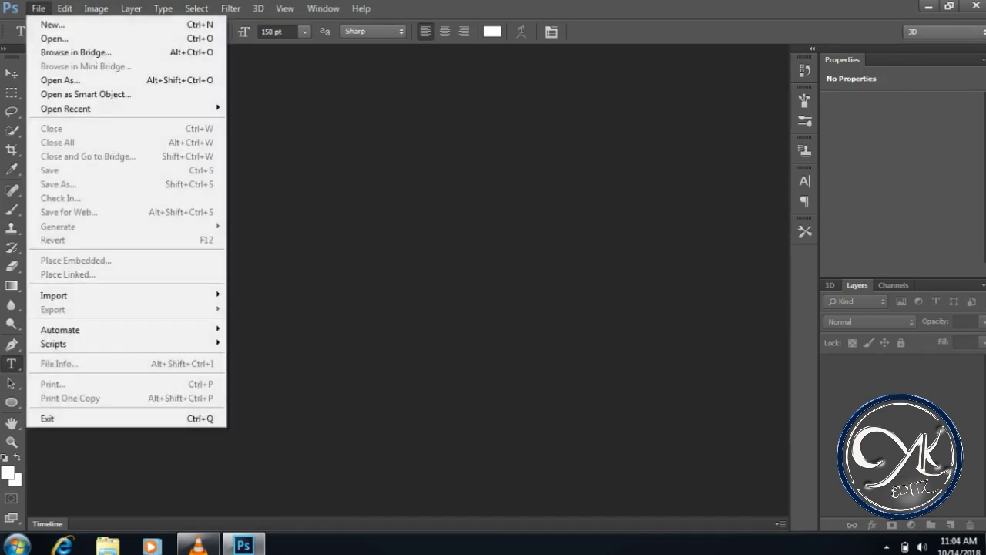
click(53, 24)
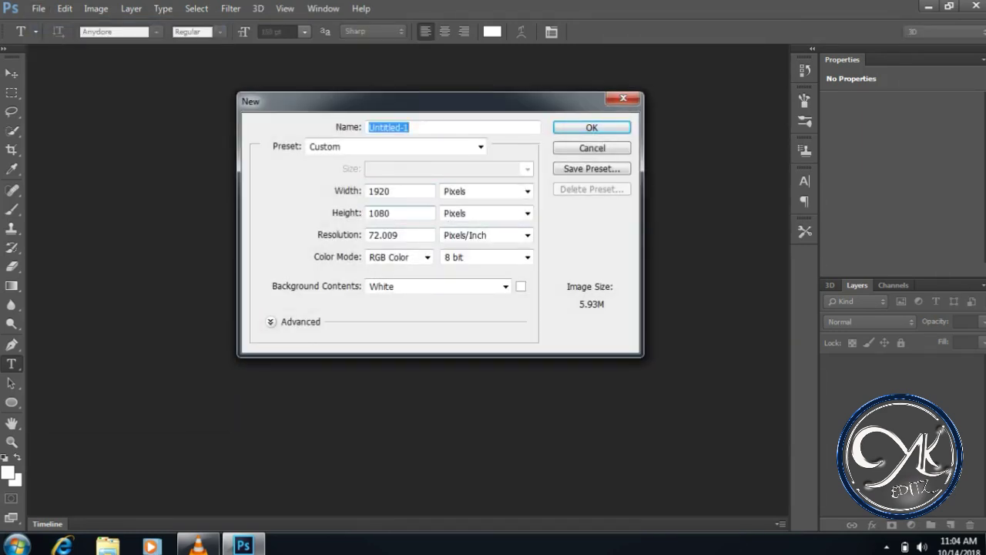
key(Return)
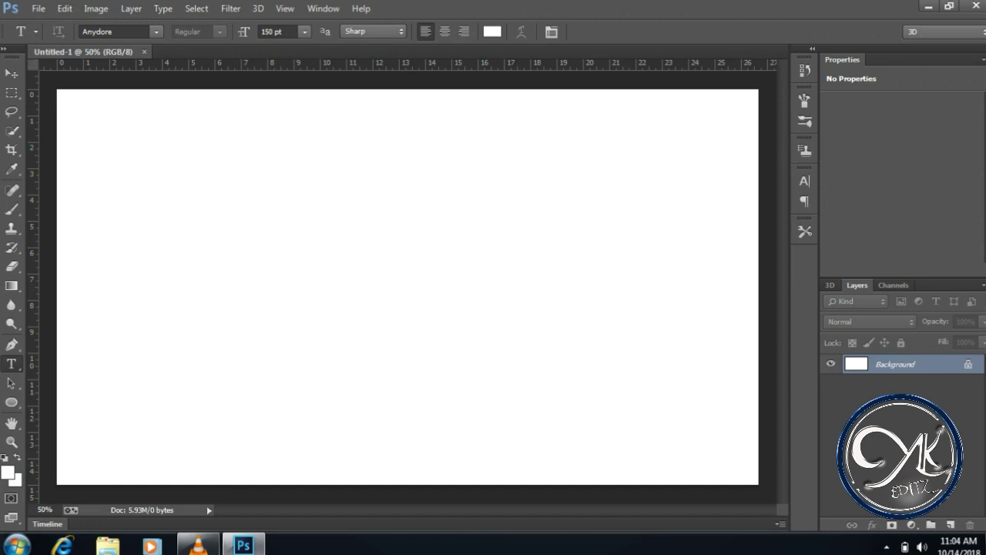
click(968, 364)
- Give Layer 0 a reversed, radial black-to-white Gradient Overlay
right_click(894, 364)
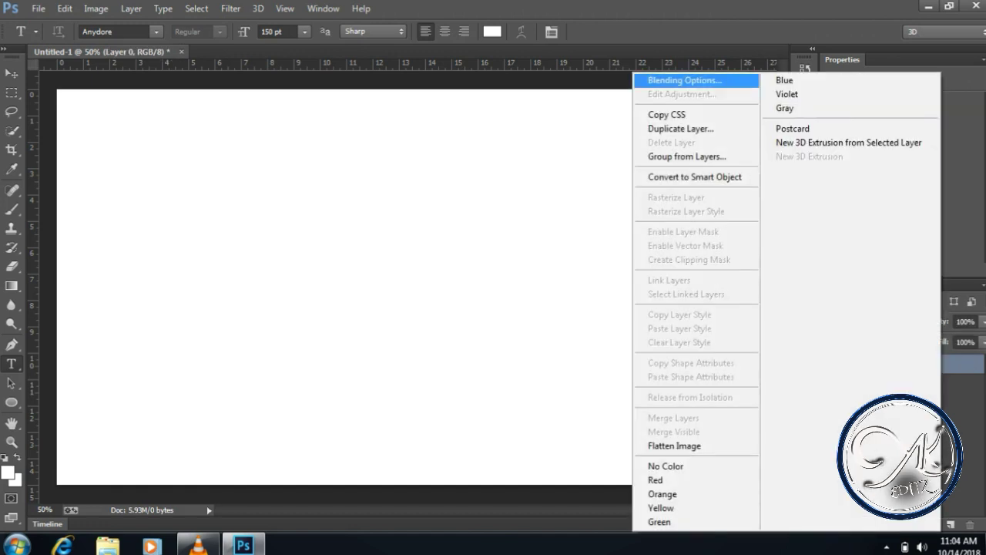
click(685, 80)
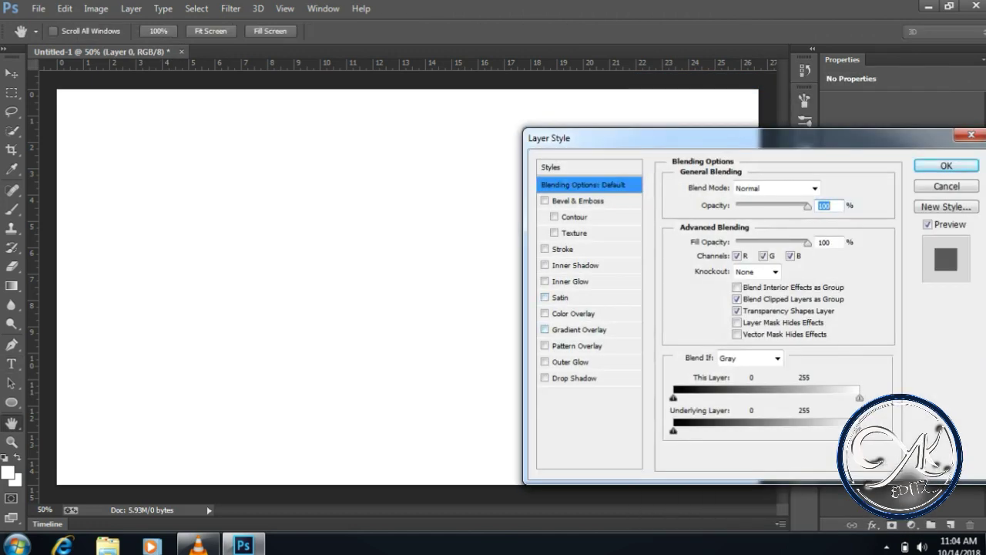
click(579, 329)
click(805, 221)
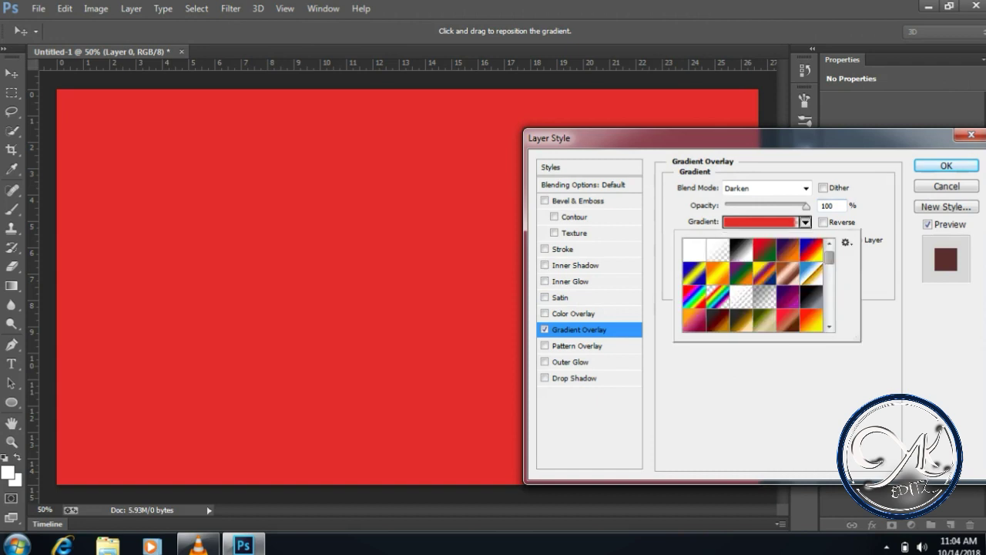
click(741, 249)
key(Return)
click(823, 222)
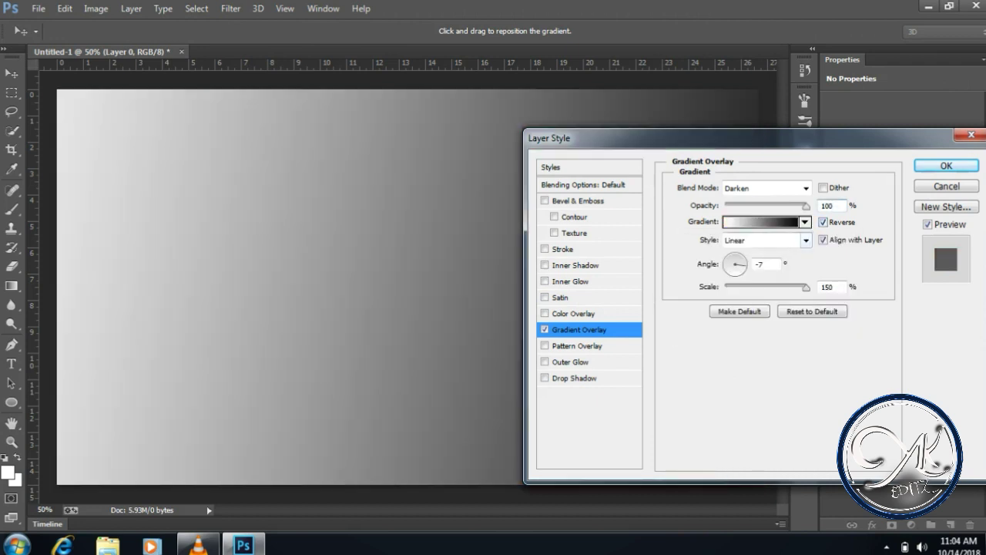
click(805, 240)
click(740, 260)
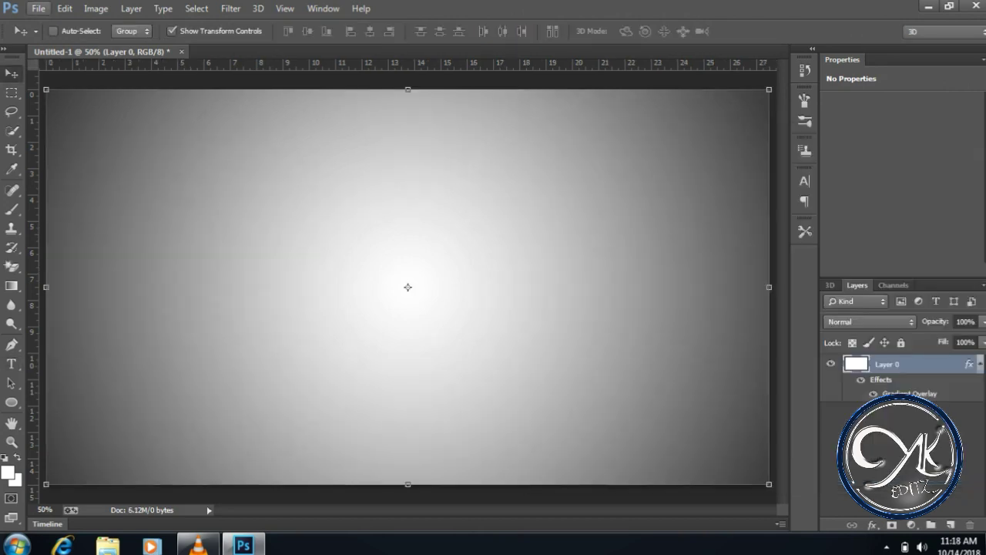
click(38, 8)
- Open the images(109).jpg portrait photo
click(54, 37)
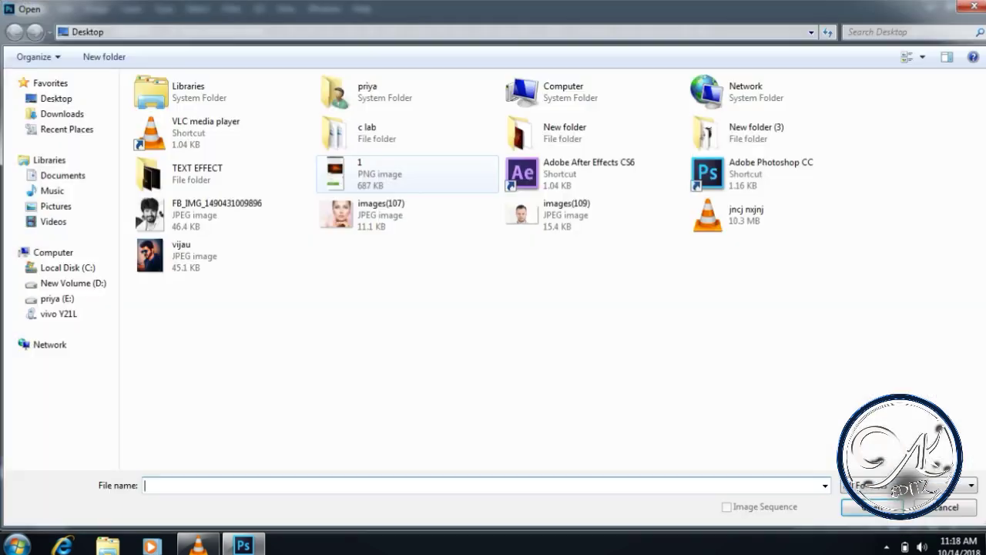
click(566, 214)
key(Return)
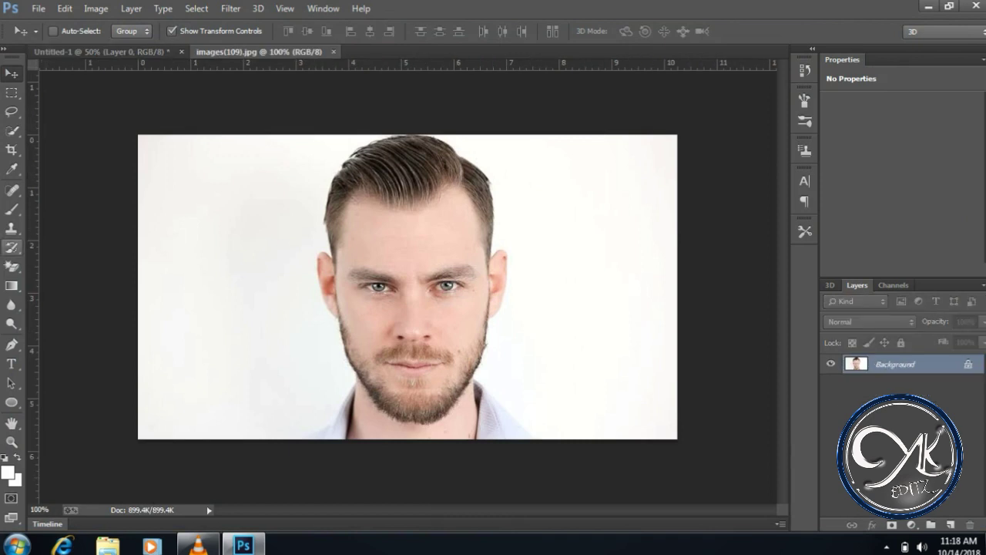
- Use the Magic Eraser to erase the white background on both sides of the face
click(223, 285)
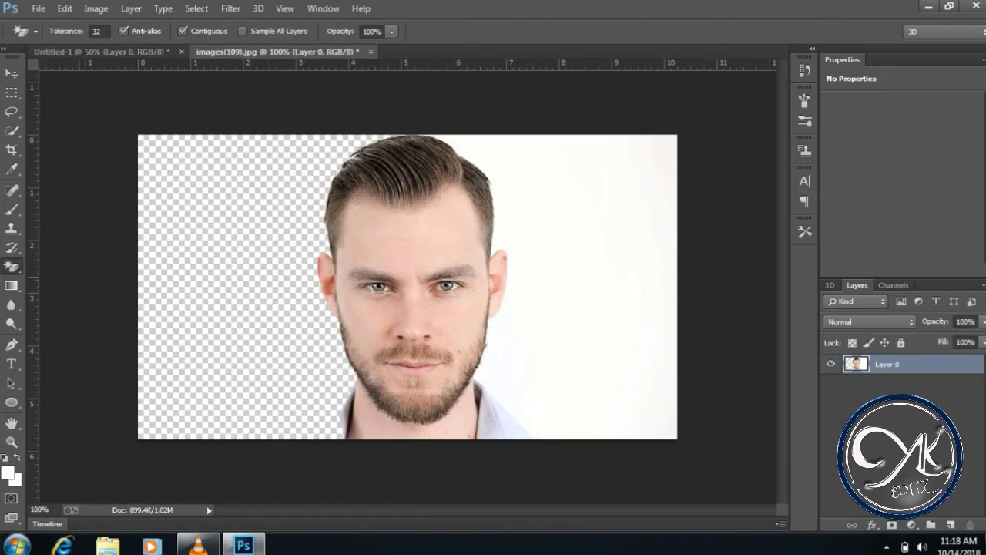
key(ctrl+z)
right_click(11, 266)
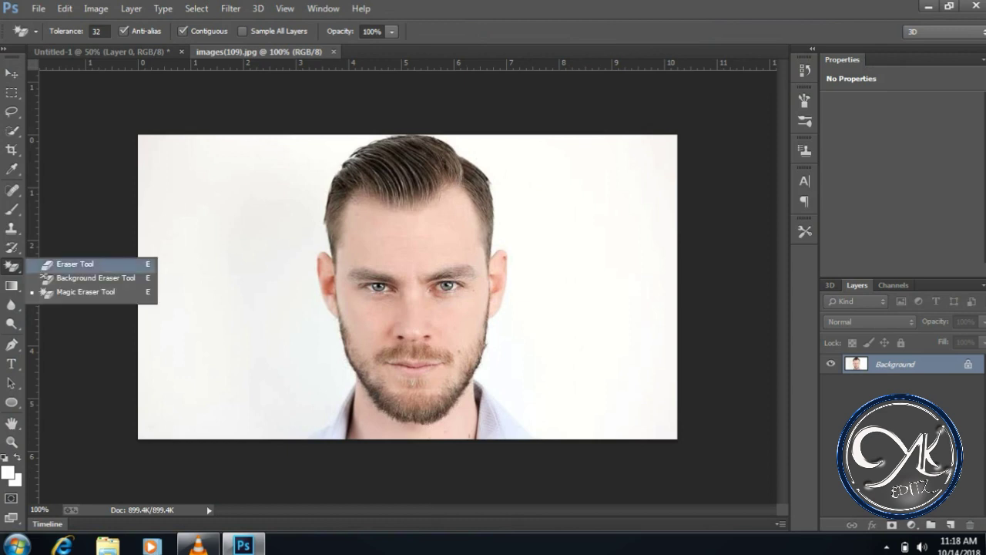
click(77, 290)
click(280, 285)
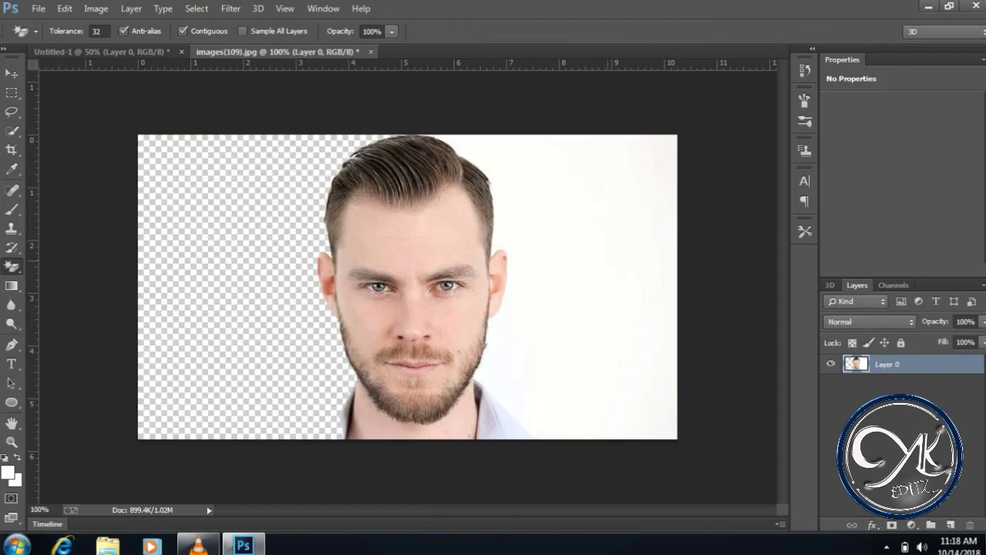
click(585, 285)
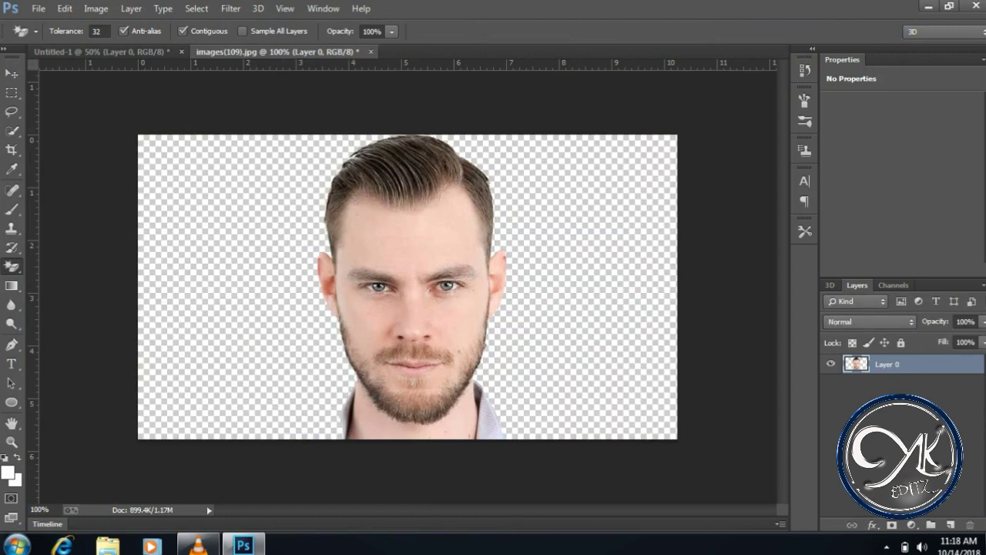
- Apply a Threshold adjustment at level 156 to the cut-out portrait
click(96, 9)
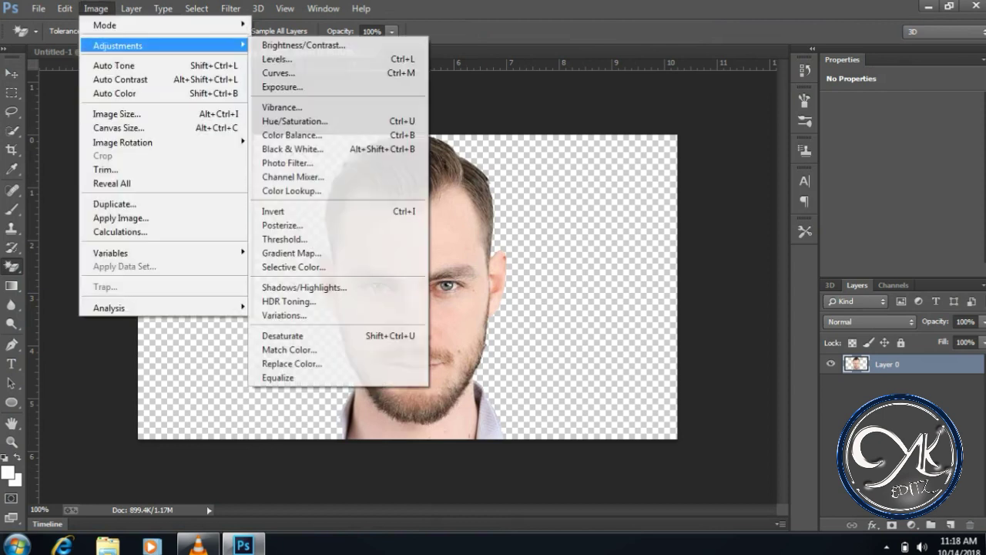
click(285, 239)
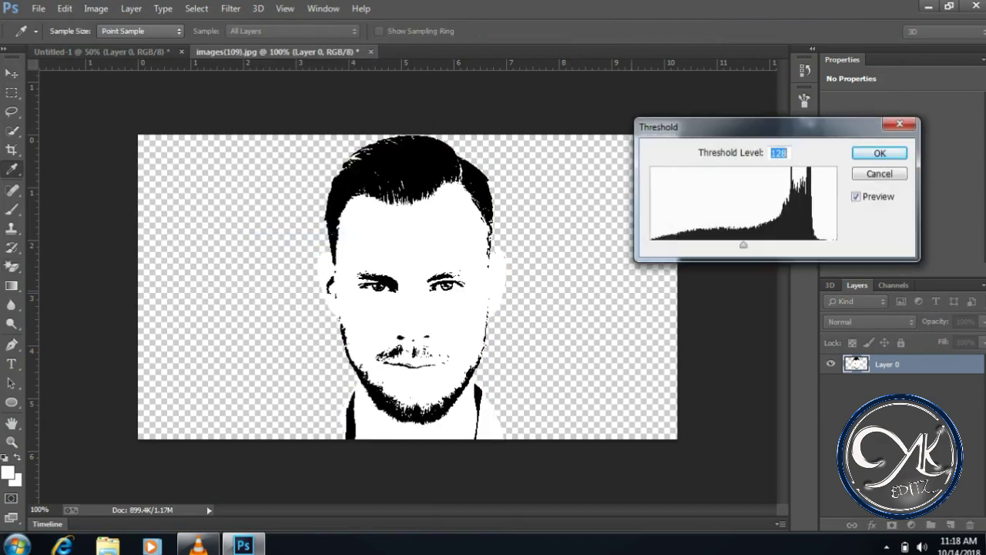
drag(744, 244, 764, 244)
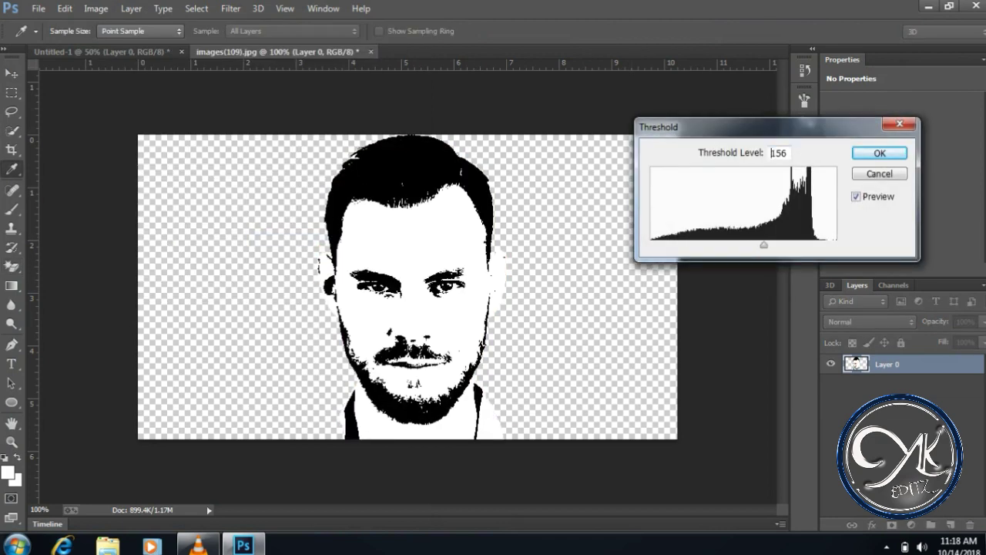
double_click(779, 153)
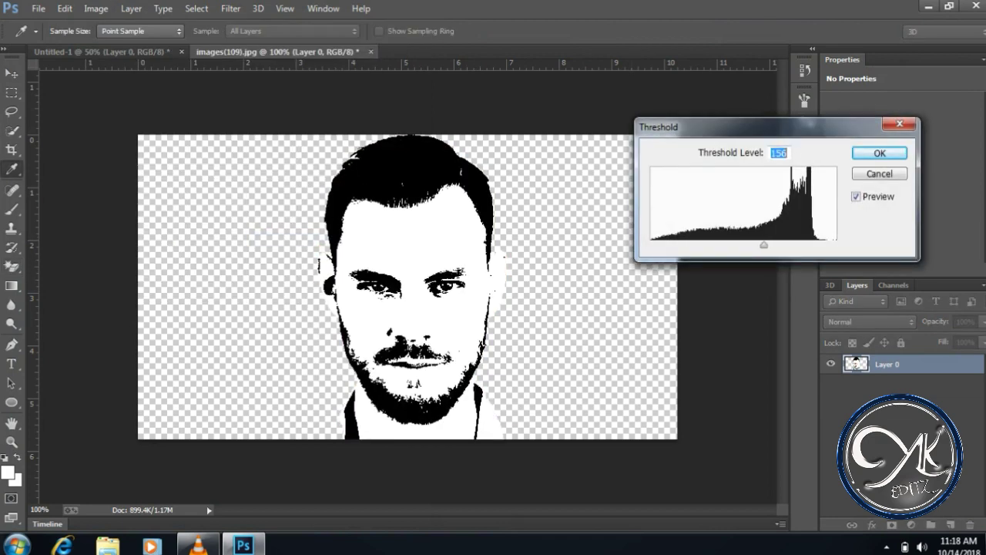
click(880, 152)
- Select the portrait's black areas using Color Range set to Shadows with range 155
key(w)
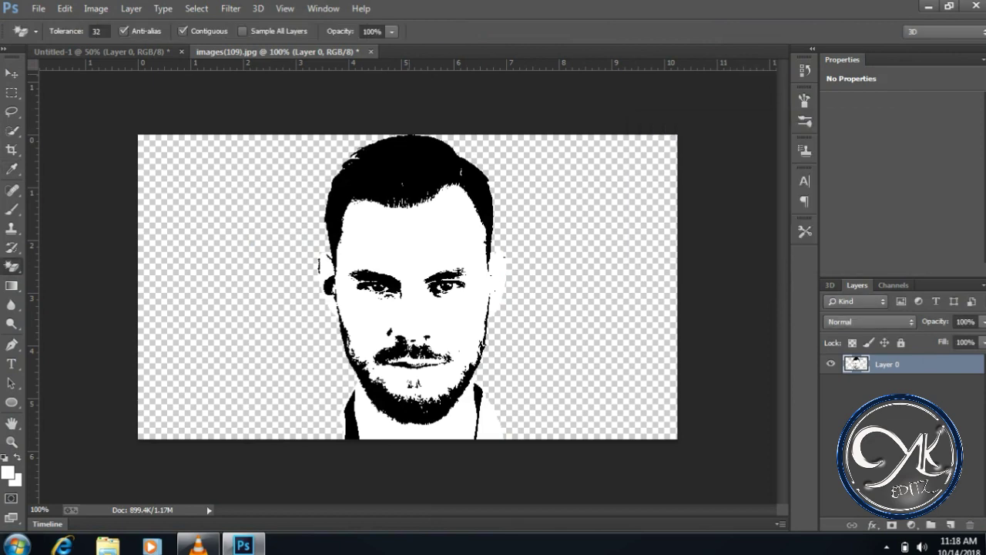
click(195, 9)
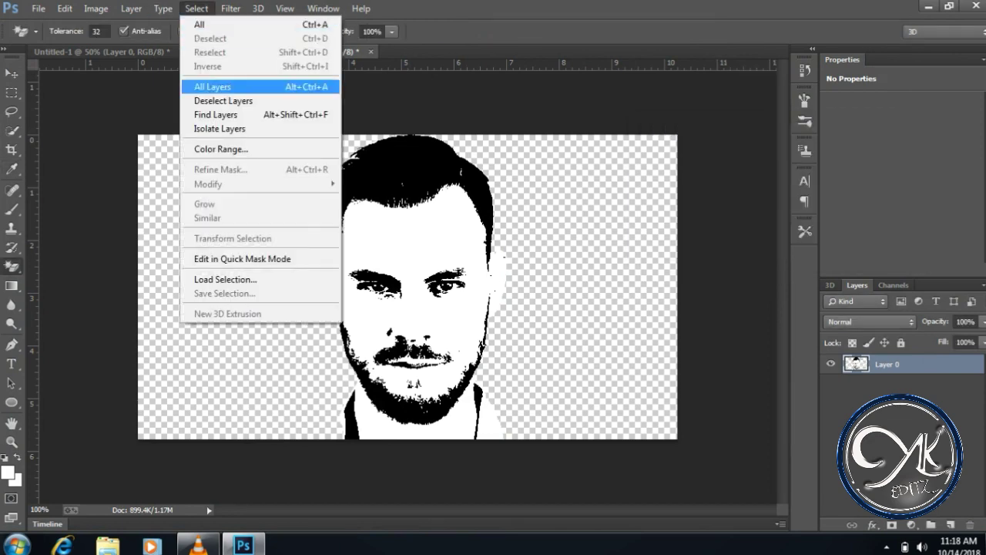
click(221, 149)
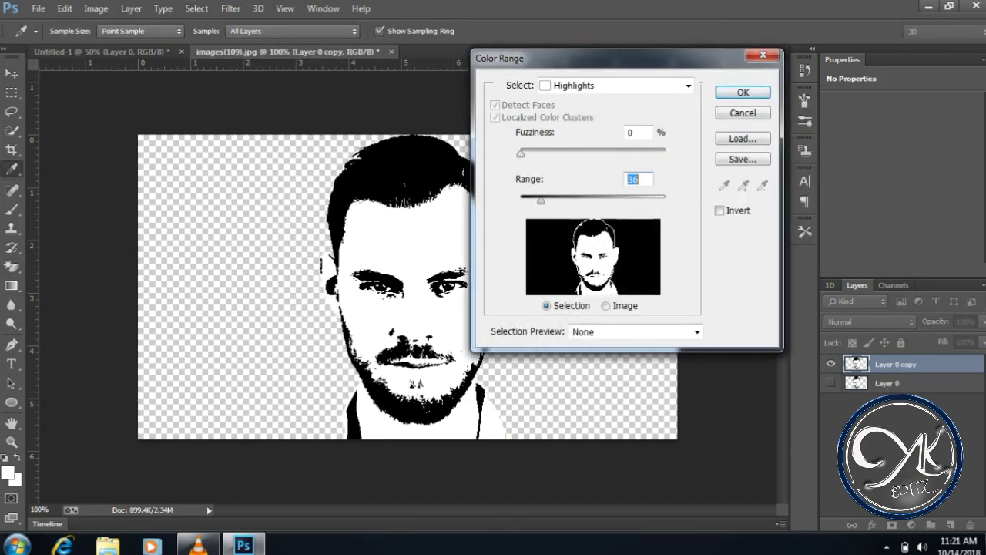
click(601, 86)
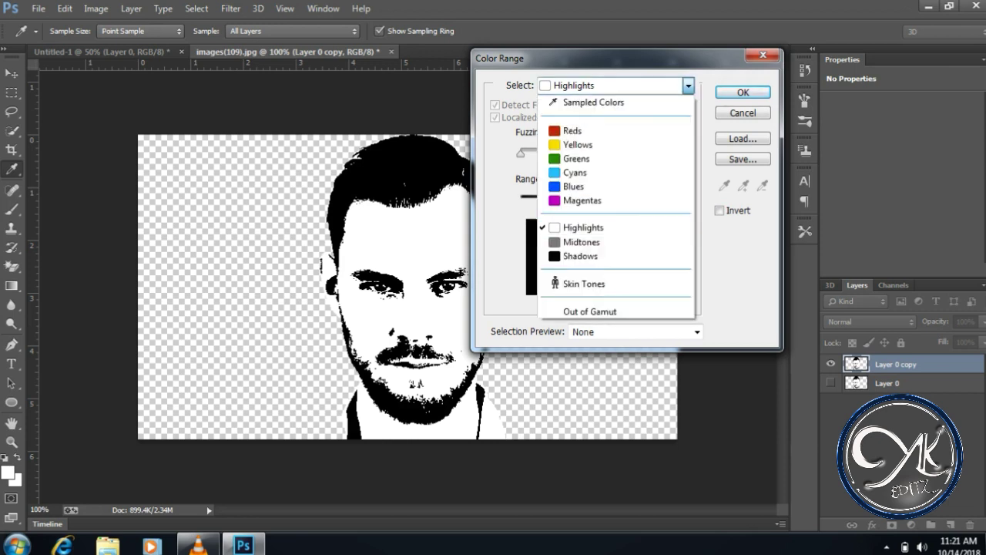
click(594, 249)
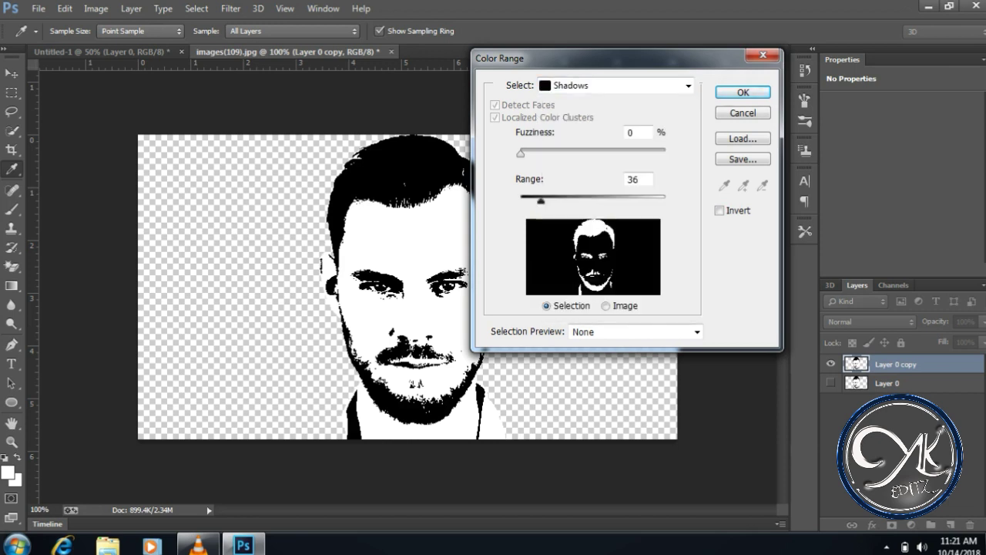
key(shift+Up)
key(shift+Up)
key(shift+Up)
key(shift+Up)
key(shift+Up)
key(shift+Up)
key(shift+Up)
key(shift+Up)
key(shift+Up)
key(shift+Up)
key(shift+Up)
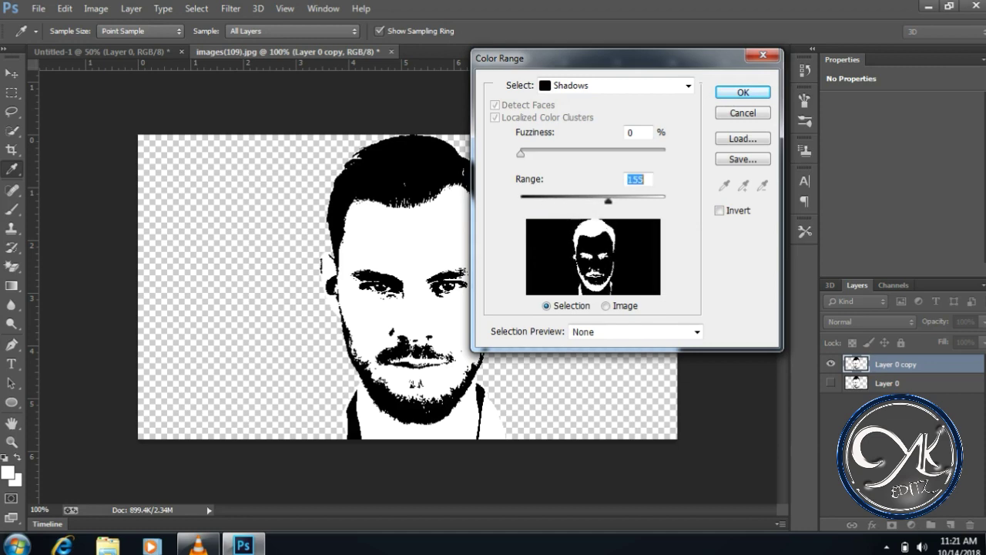
key(Up)
key(Up)
key(Up)
key(Return)
- Copy the selected black areas to a new layer and drag it into the gradient document
key(v)
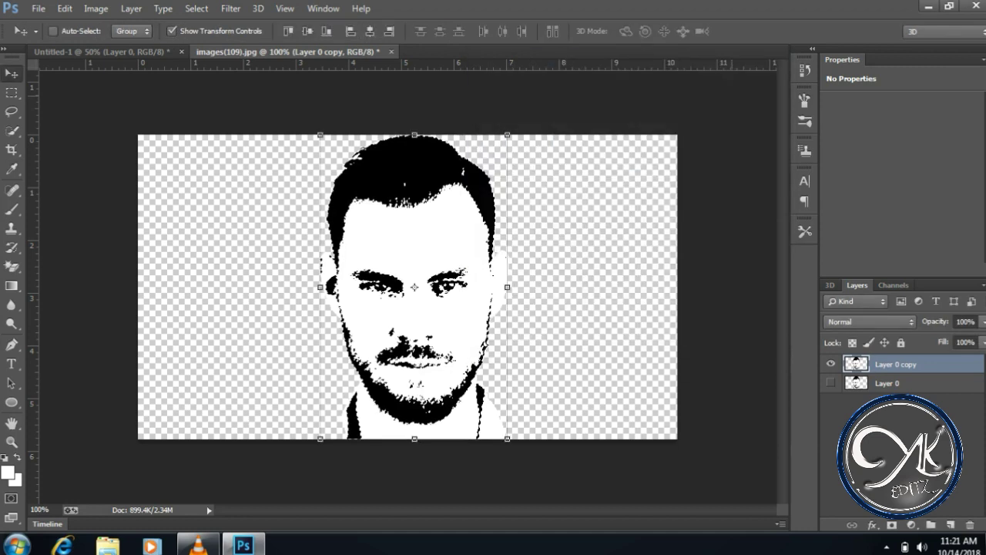
drag(420, 197, 416, 197)
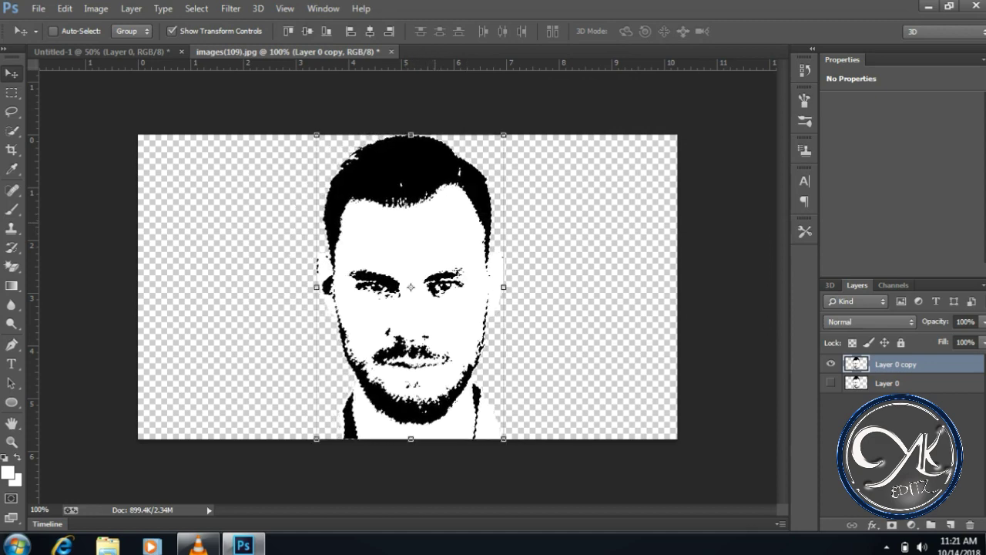
key(ctrl+shift+alt+e)
drag(463, 293, 173, 154)
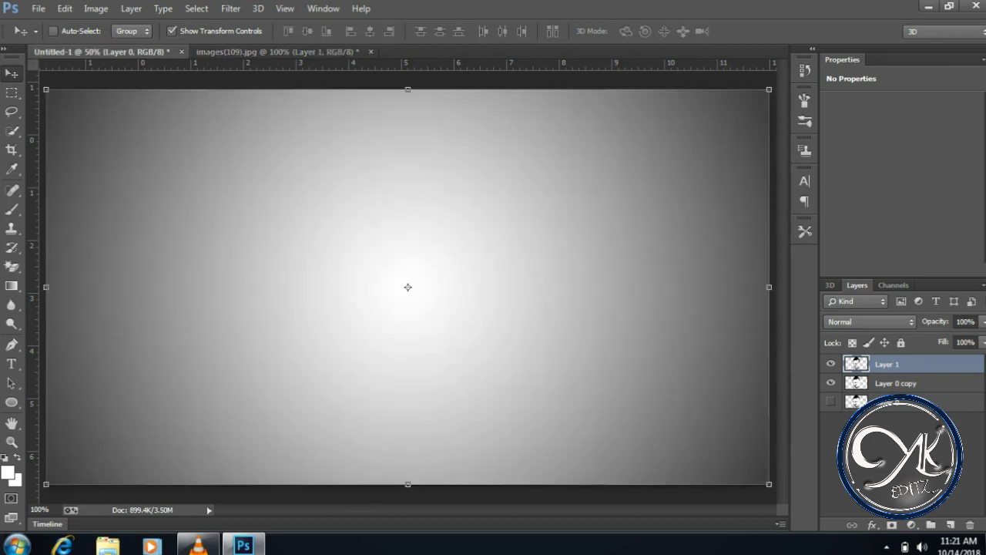
drag(173, 154, 321, 224)
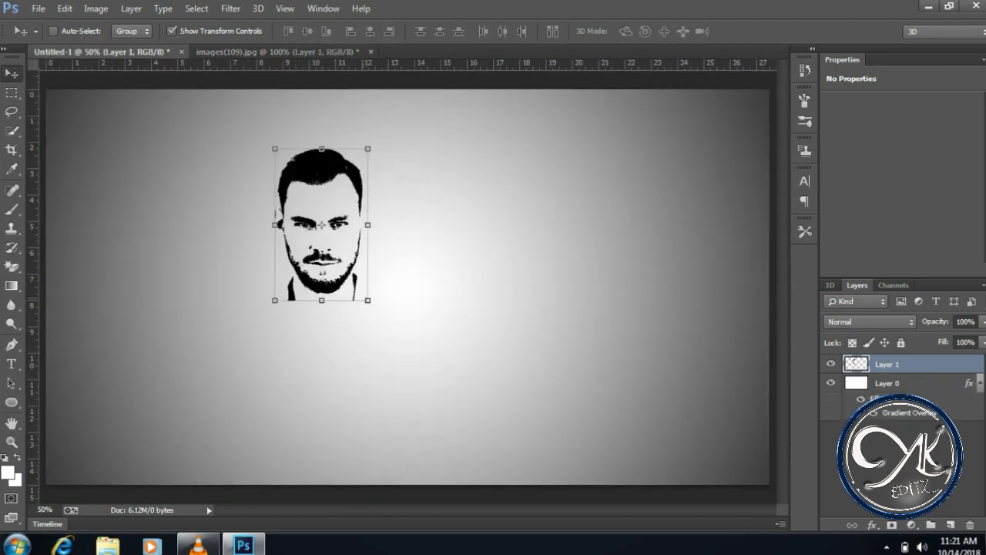
- Scale up the black face and move it to the centre of the grey gradient canvas
drag(368, 300, 464, 395)
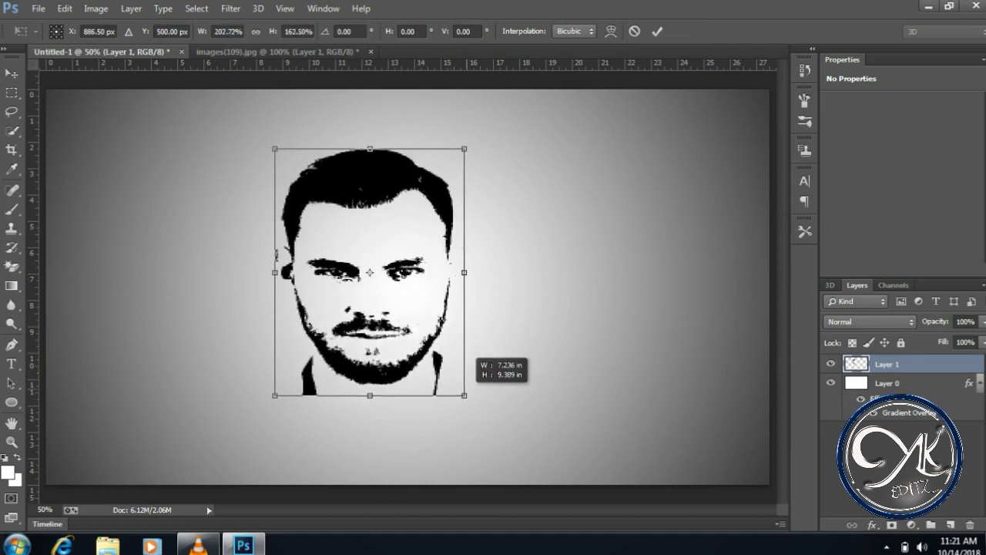
drag(464, 395, 474, 437)
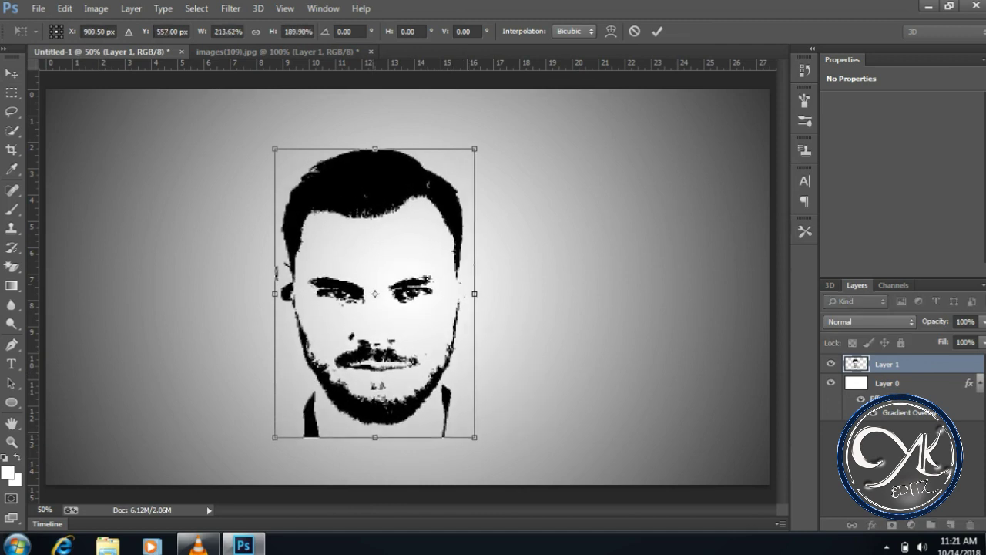
drag(404, 241, 414, 200)
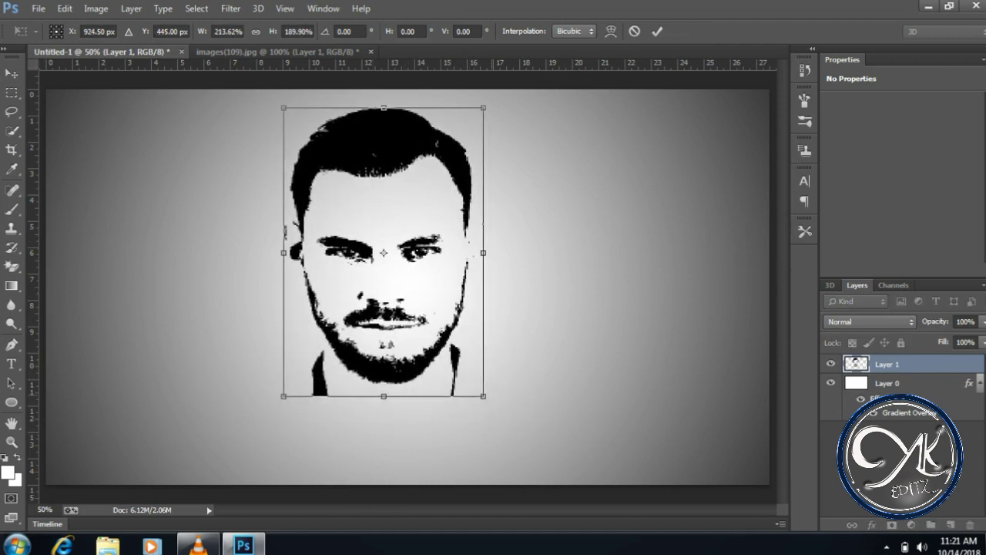
drag(484, 396, 479, 398)
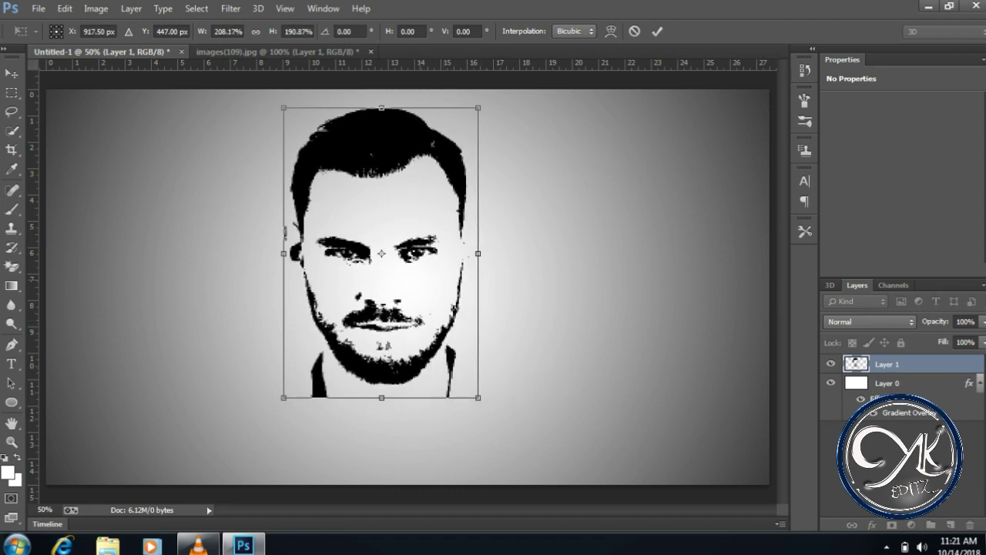
key(Return)
drag(431, 249, 463, 253)
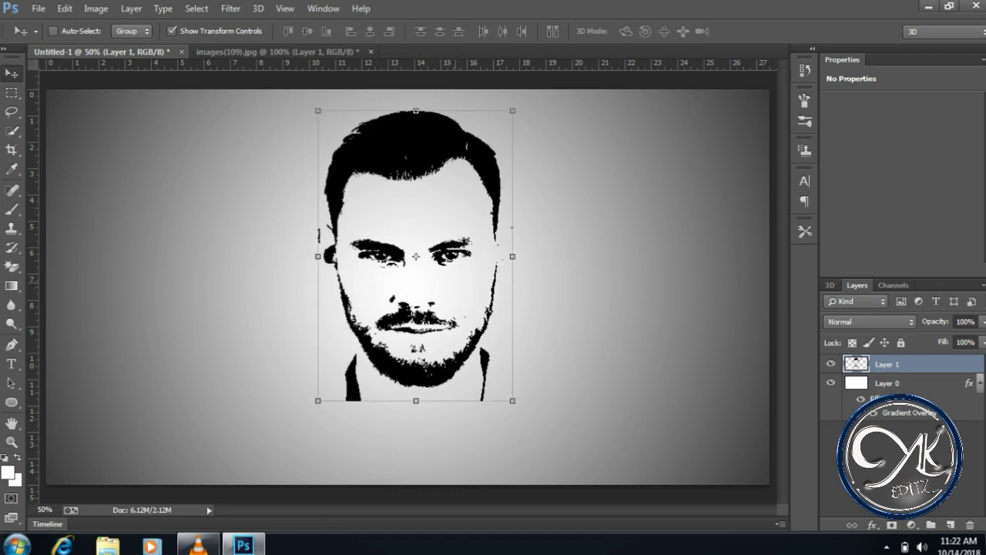
click(277, 51)
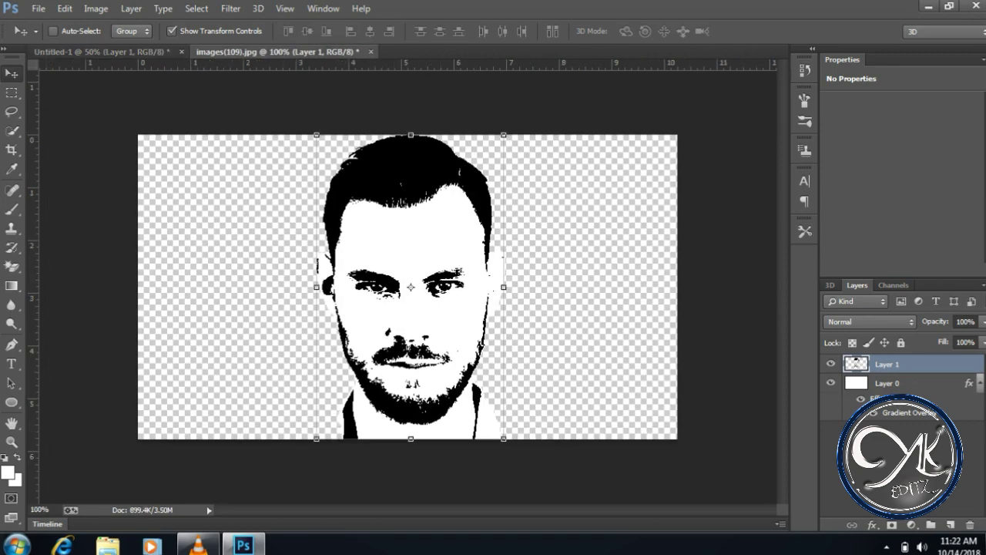
click(101, 51)
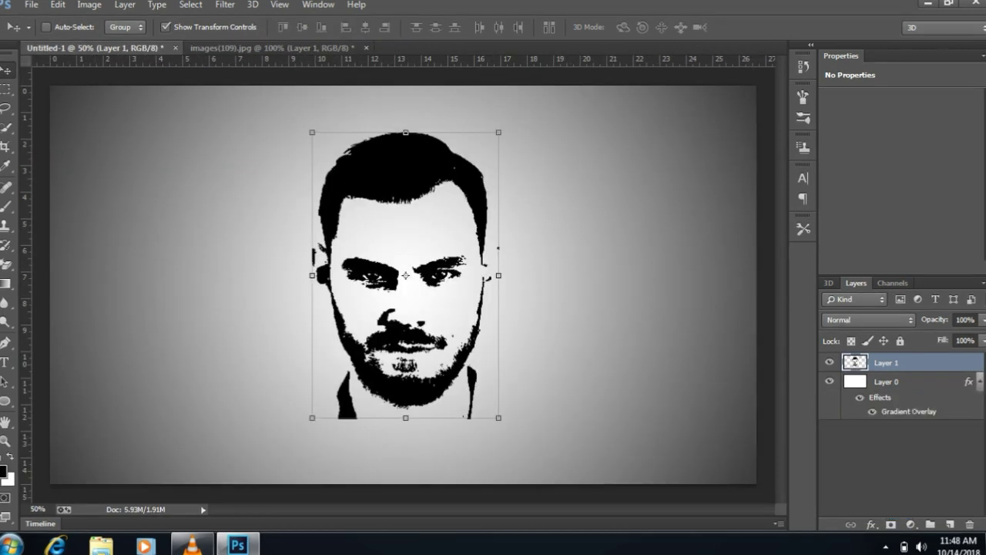
- Add a Normal-mode red Color Overlay to Layer 1 at roughly 61% opacity
right_click(894, 363)
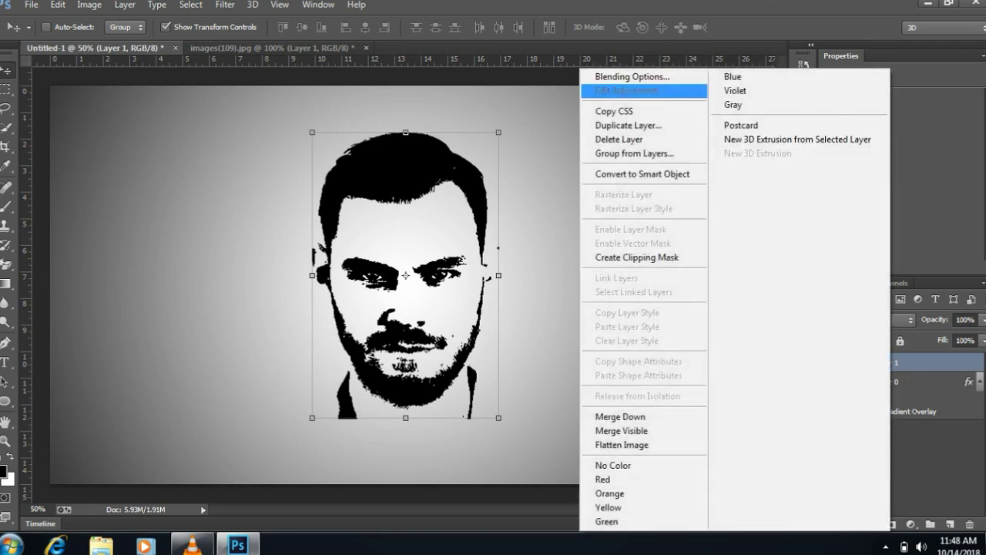
click(608, 73)
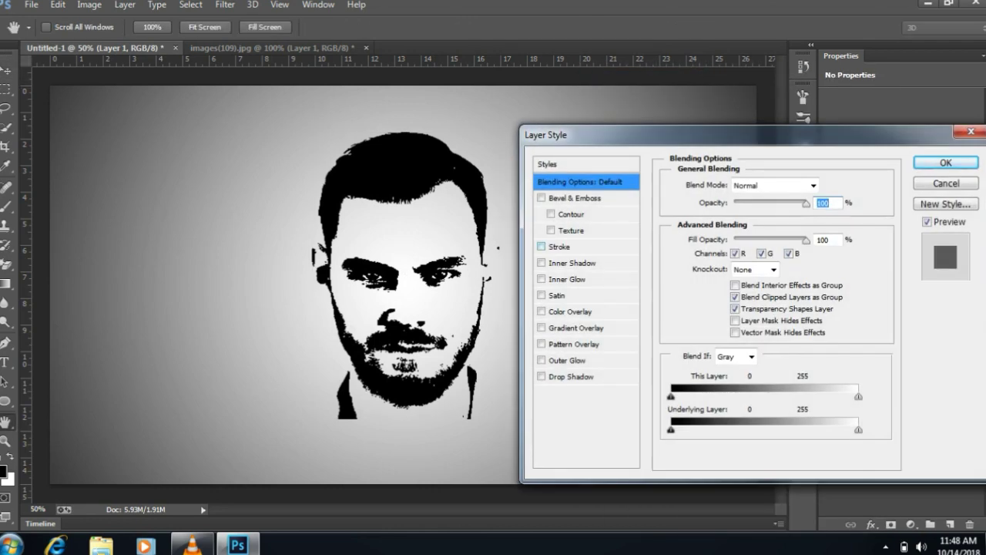
click(570, 311)
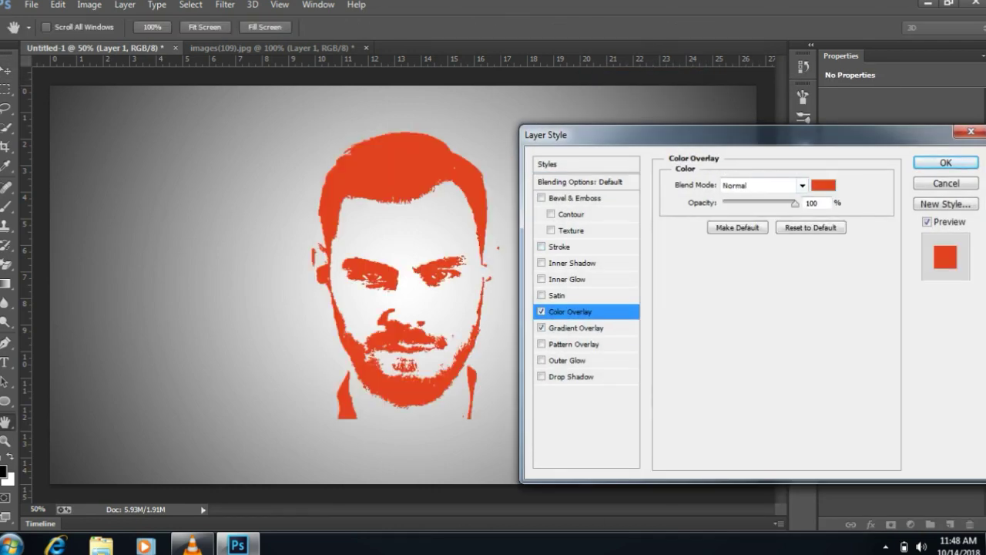
click(763, 185)
key(Escape)
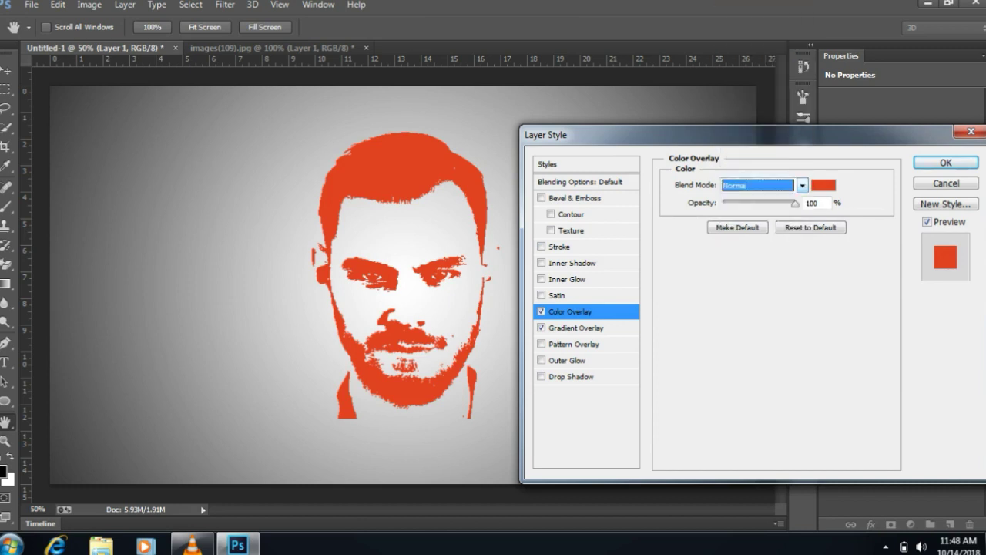
click(822, 185)
click(899, 158)
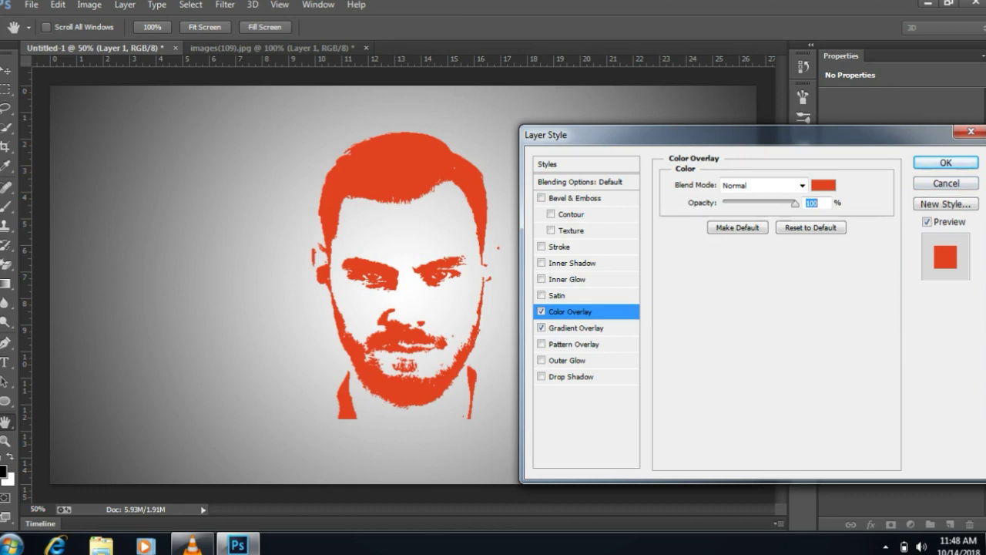
text(61)
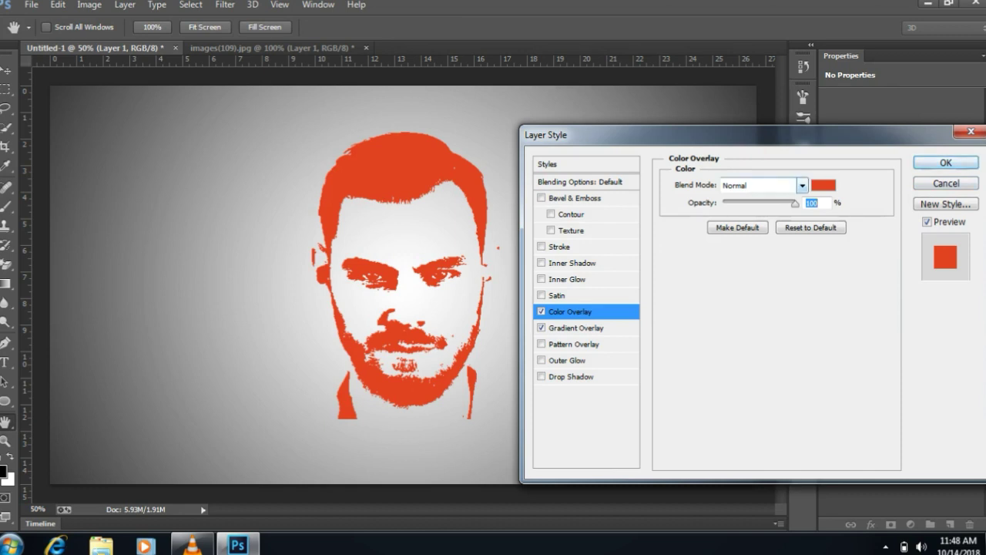
key(Return)
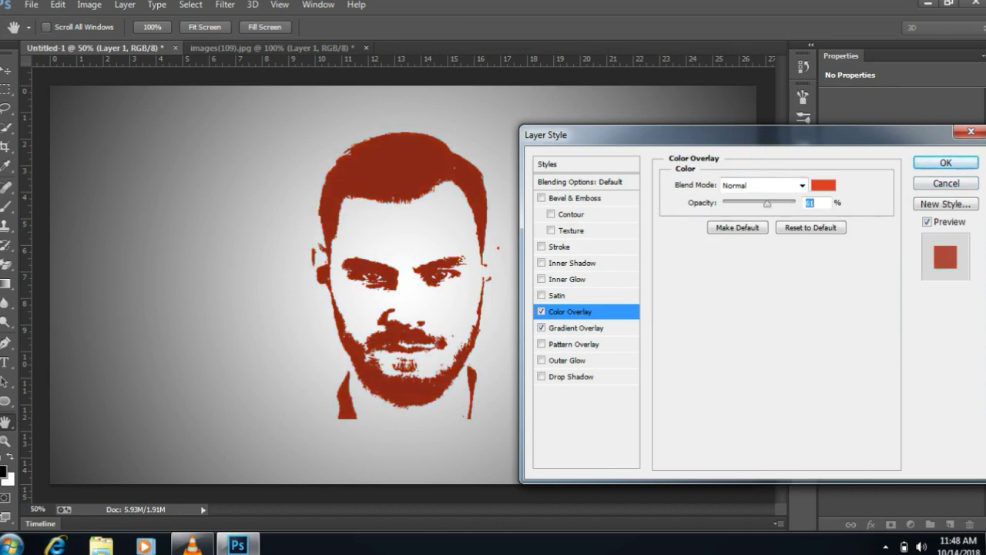
key(Up)
key(Up)
key(Up)
key(Return)
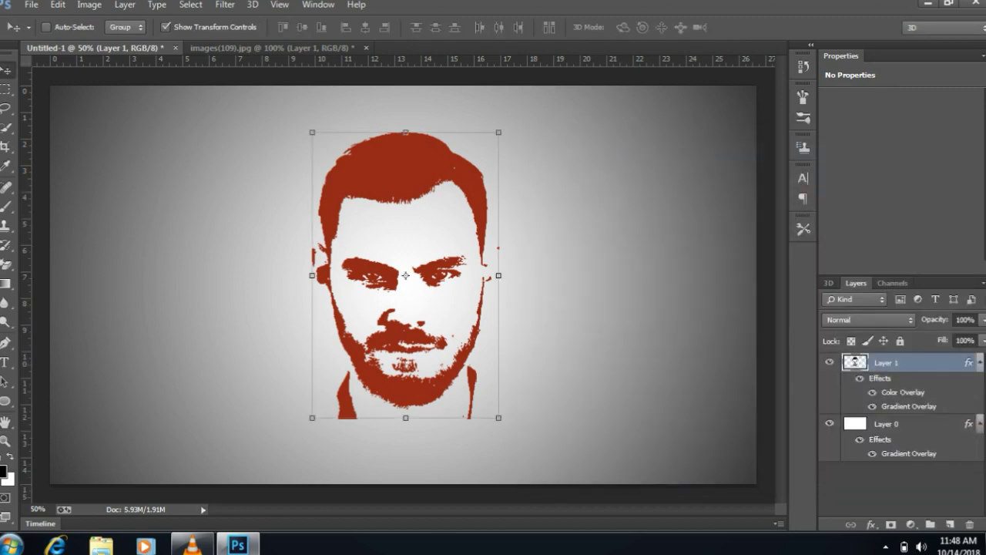
- Convert Layer 1 into a 3D extrusion and select the scene's infinite light
right_click(888, 362)
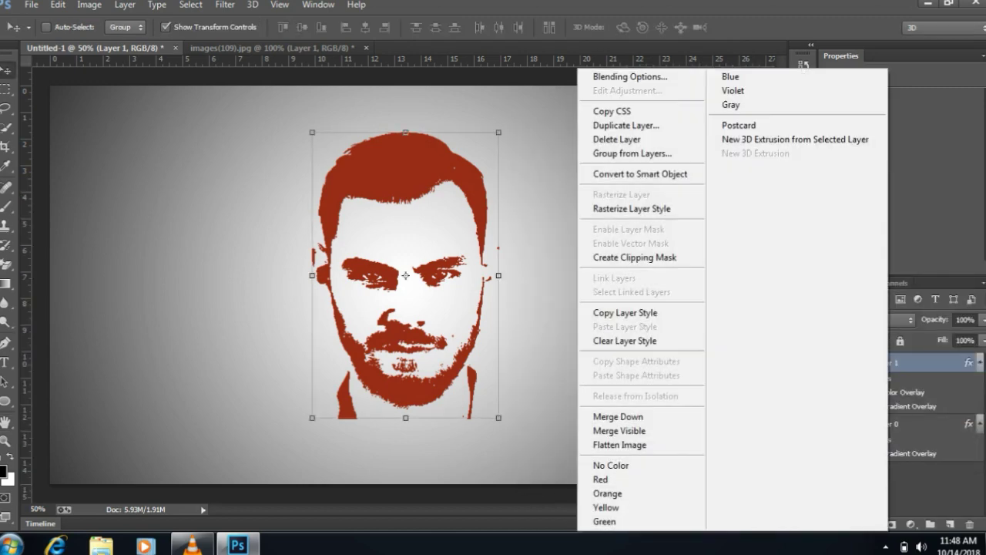
click(796, 139)
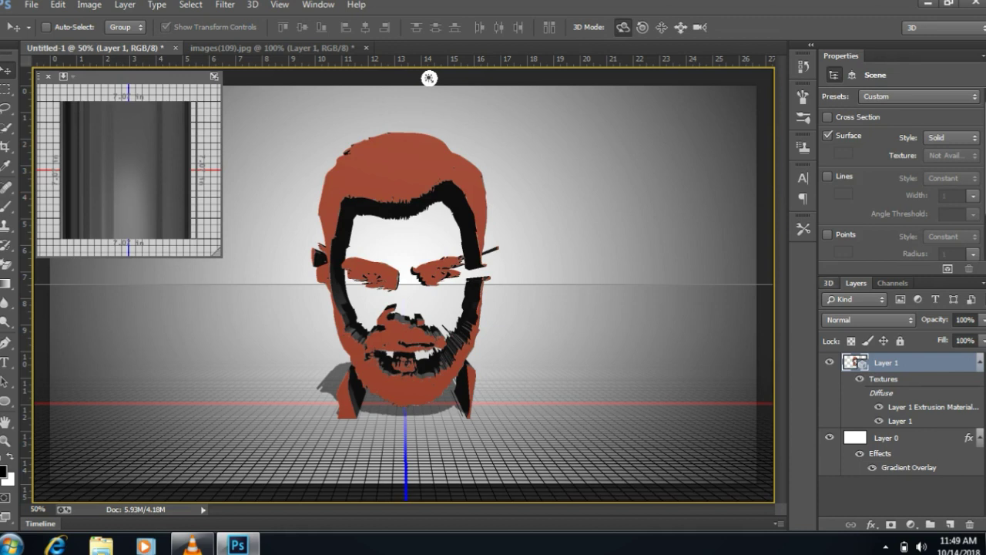
click(830, 283)
click(429, 77)
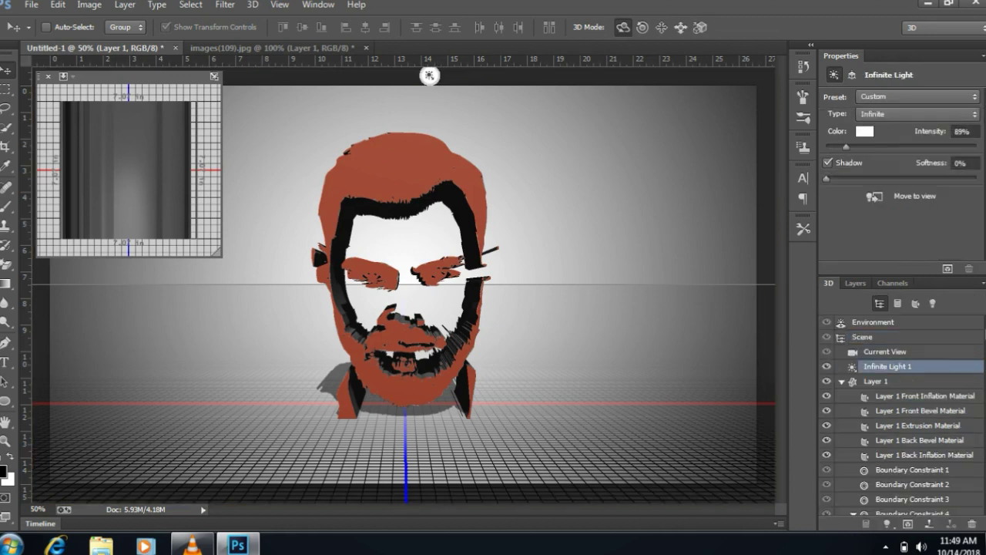
- Apply an Inflate shape preset to the face mesh and reselect the infinite light
click(405, 309)
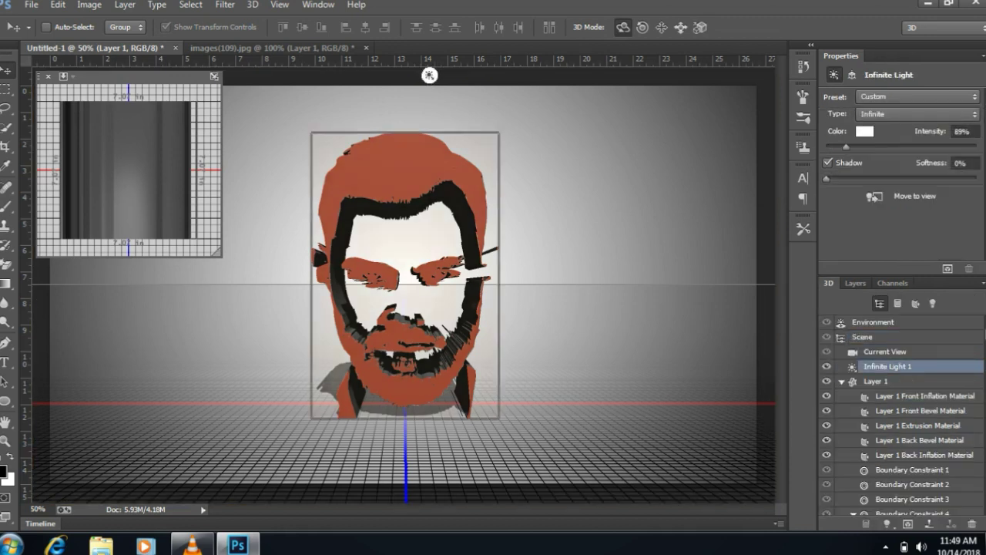
click(860, 162)
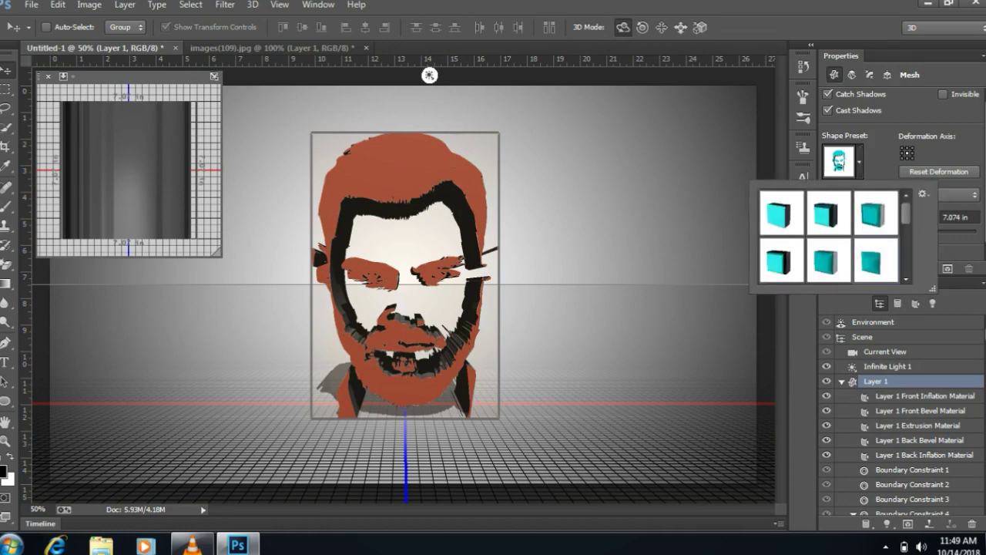
click(875, 260)
click(859, 162)
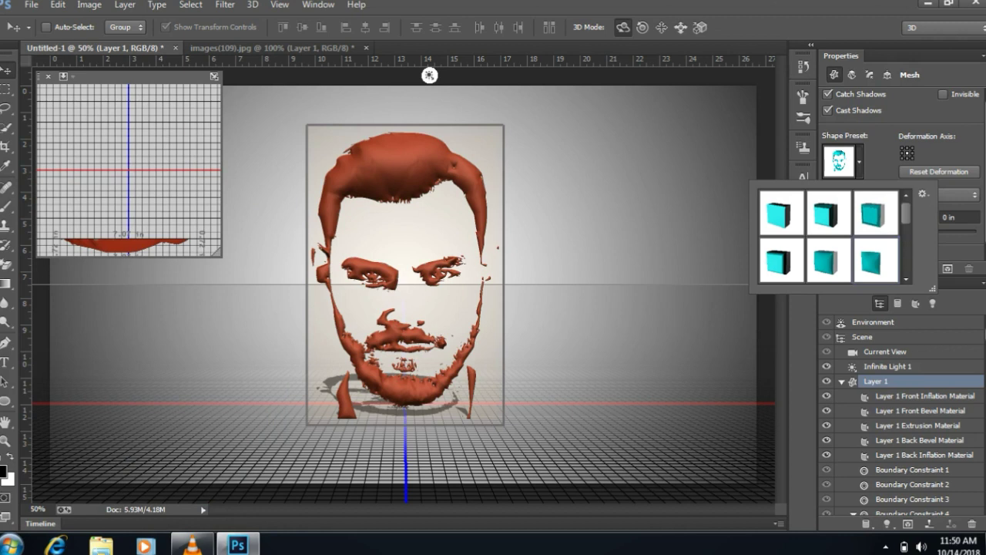
click(888, 366)
click(888, 366)
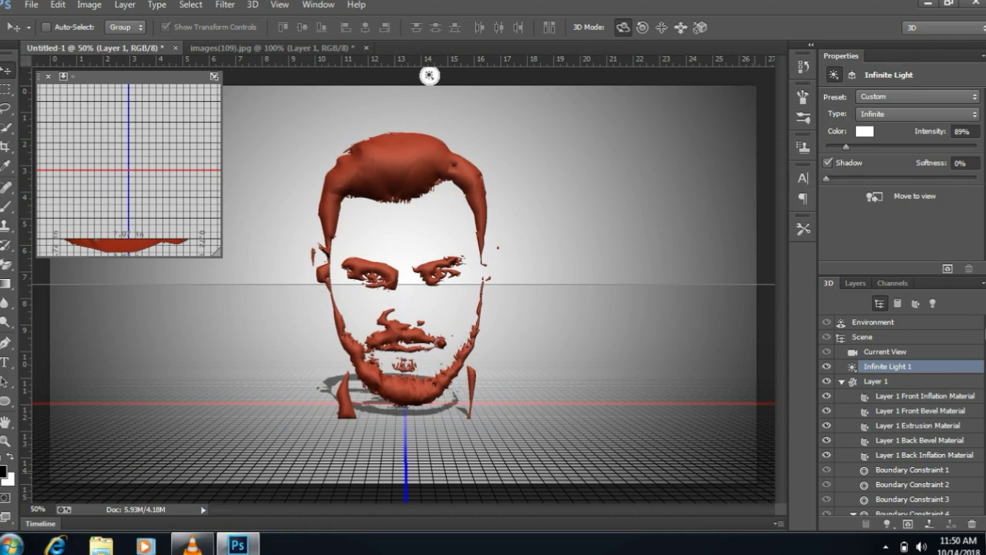
- Set the infinite light colour to bright magenta at hue 311
click(865, 131)
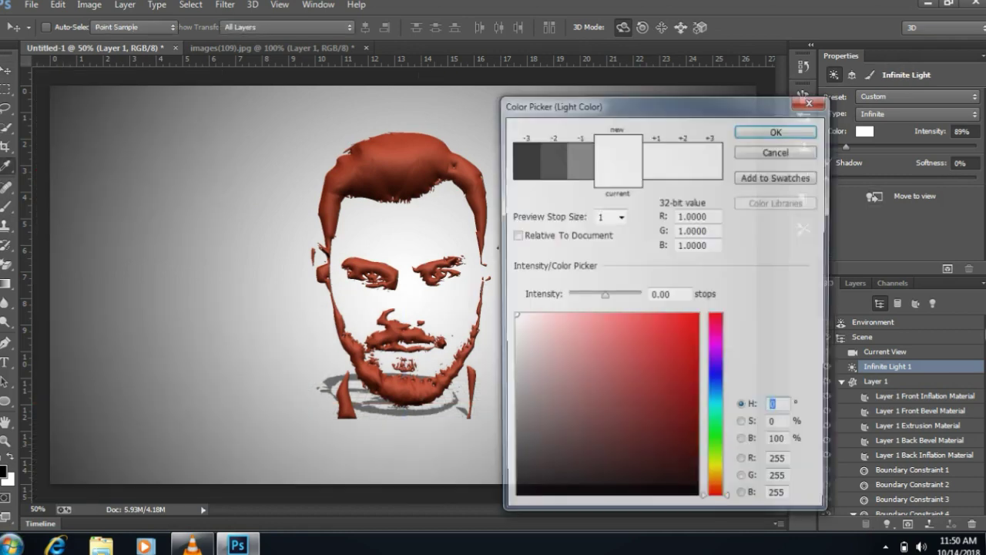
click(666, 457)
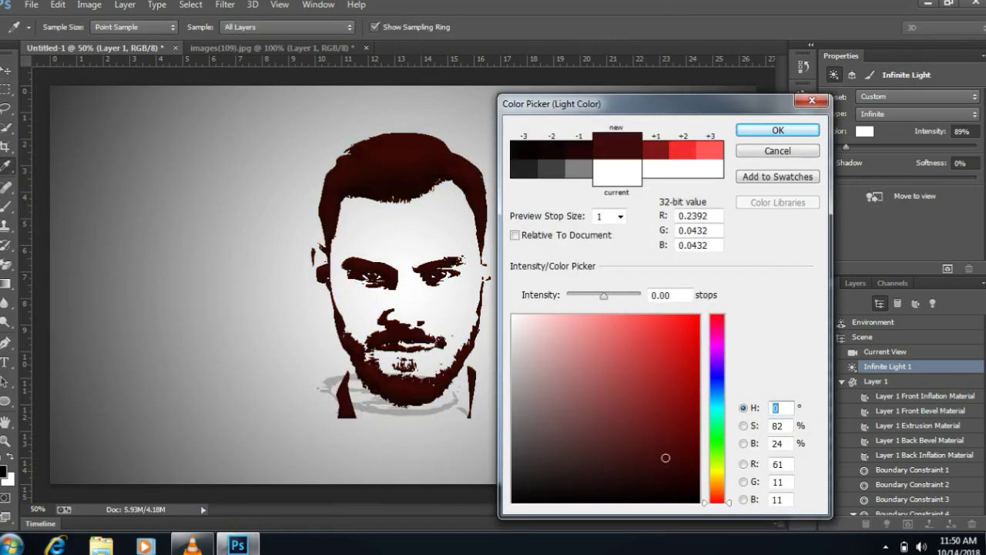
text(69)
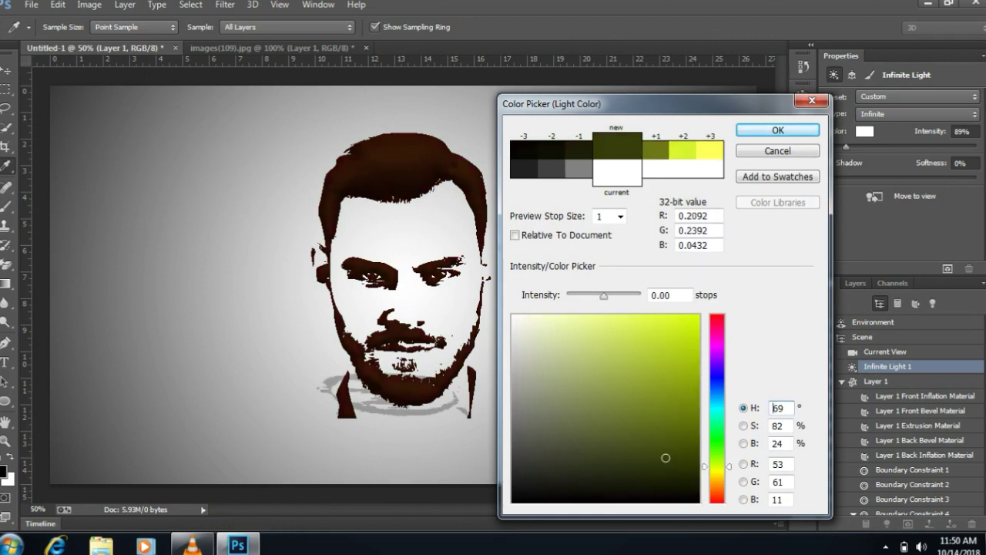
text(311)
drag(666, 458, 698, 317)
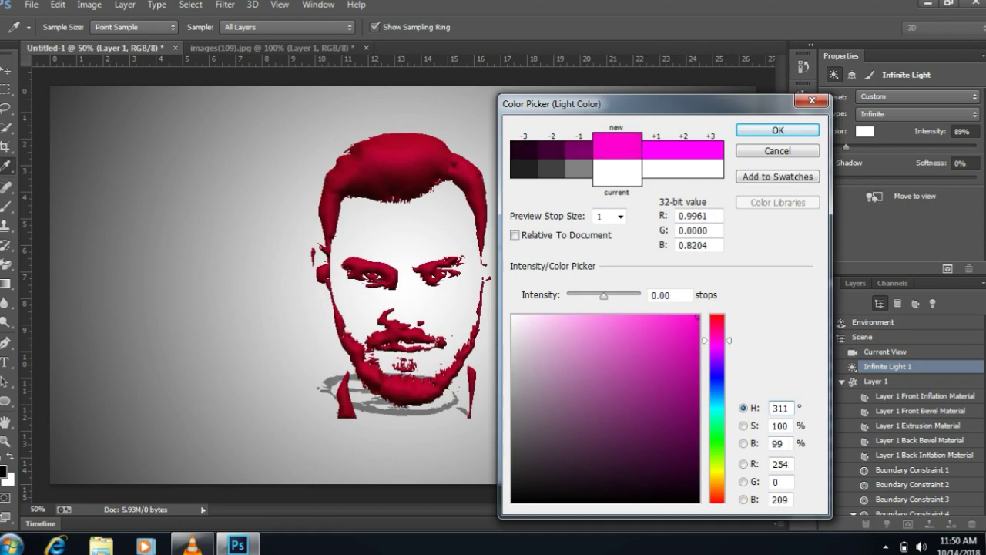
click(777, 130)
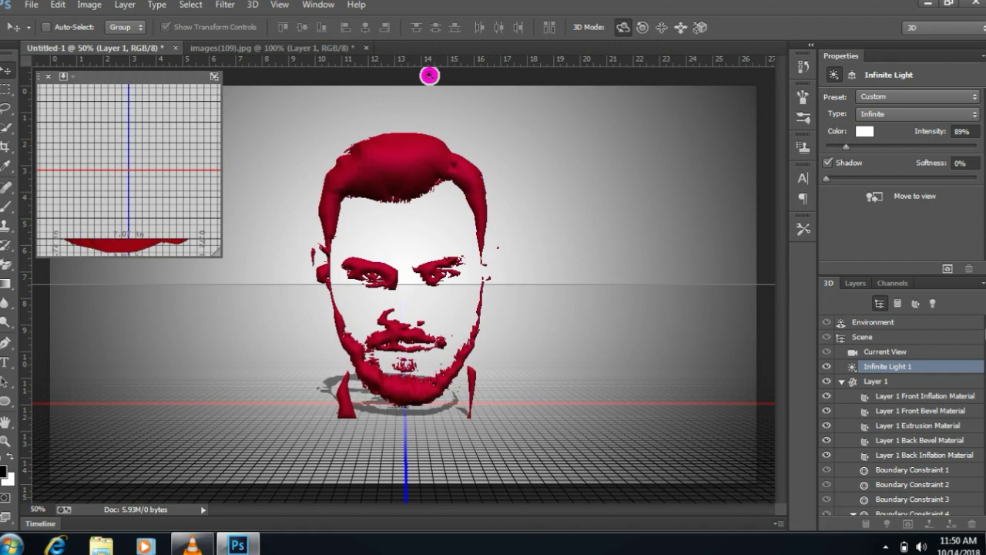
- Set the light intensity to 114%
text(154)
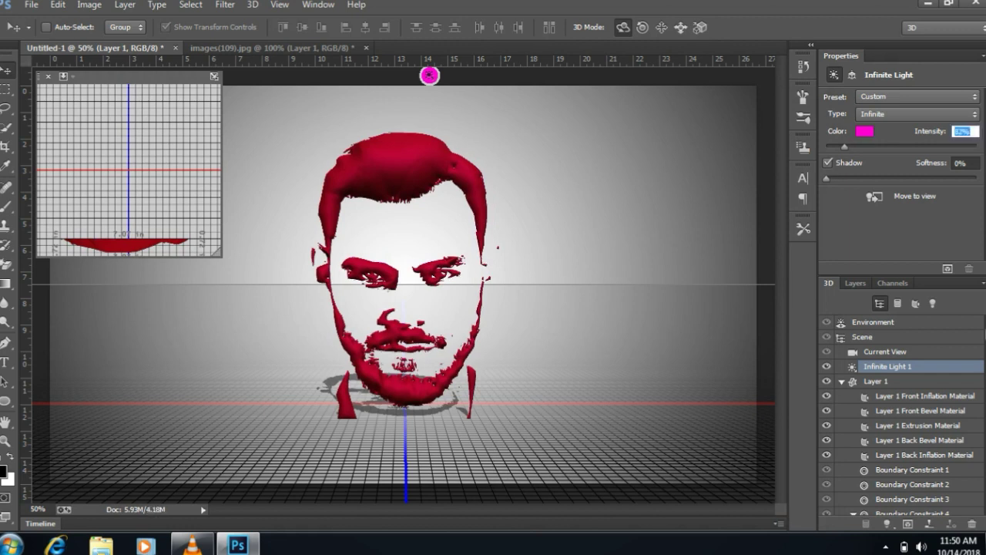
key(Return)
key(shift+Down)
key(shift+Down)
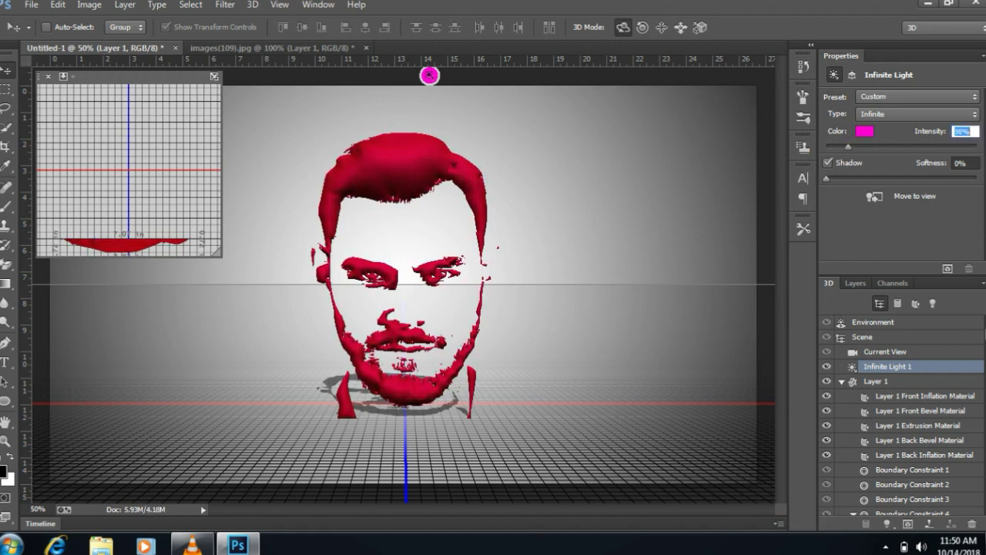
key(shift+Up)
key(shift+Up)
key(shift+Down)
key(shift+Down)
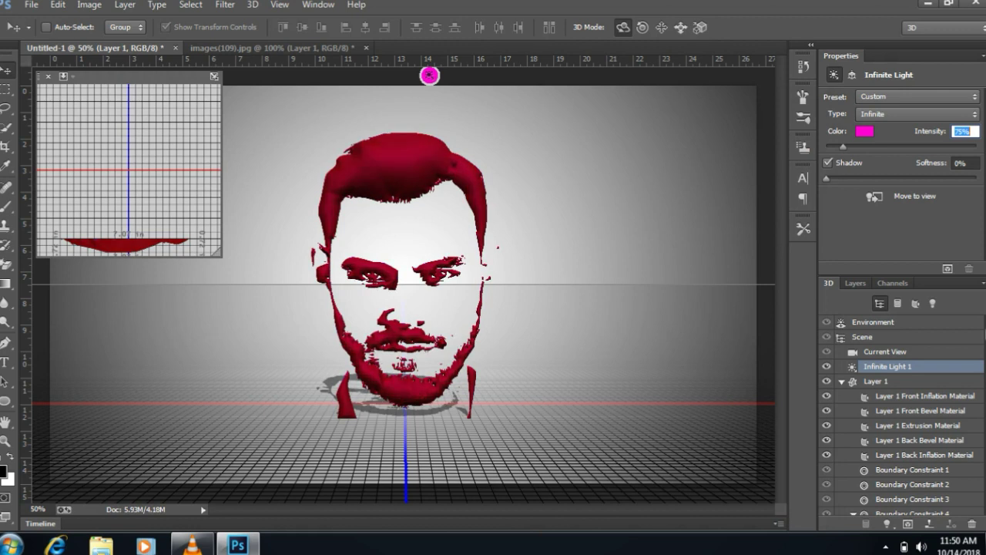
key(shift+Up)
key(shift+Up)
key(shift+Up)
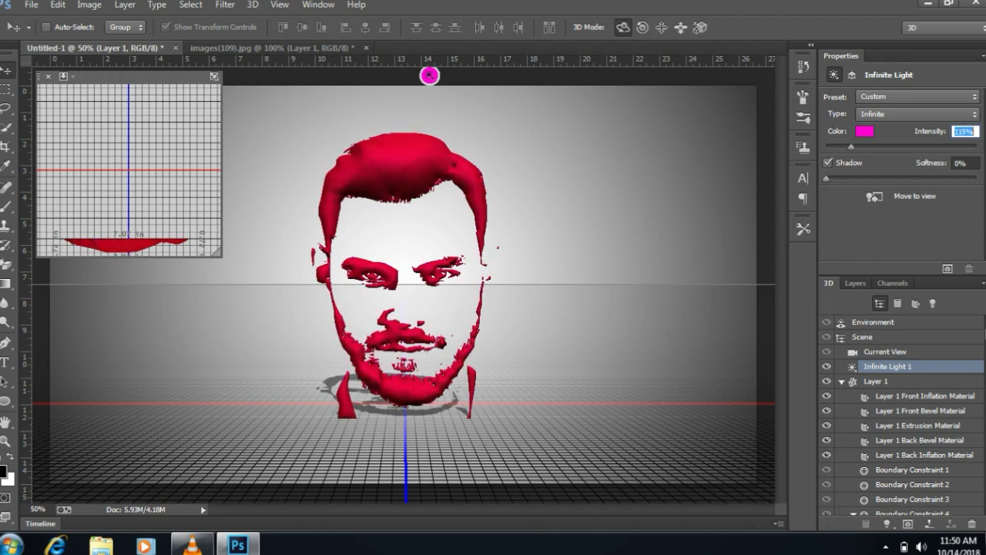
key(Down)
- Convert the 3D face layer (Layer 1) into a smart object
click(855, 283)
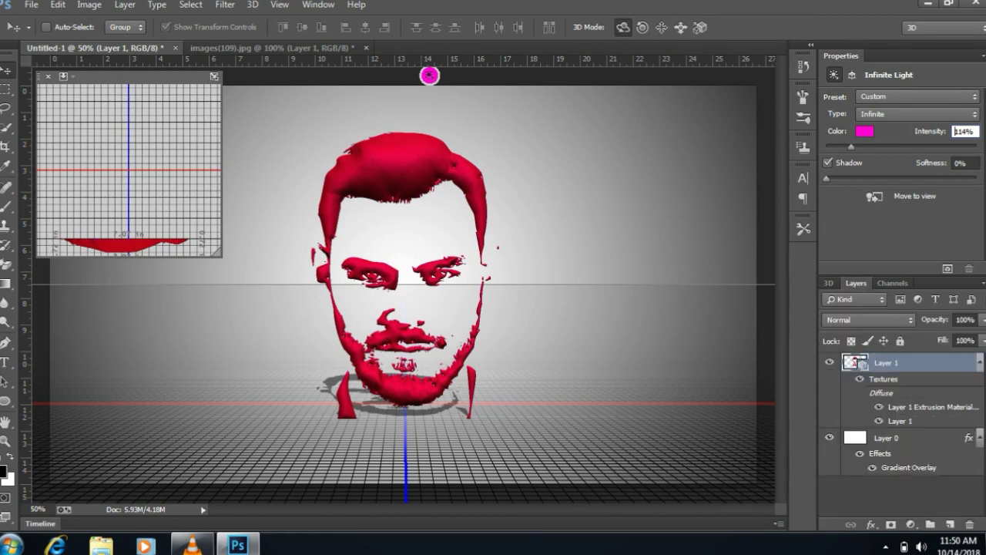
click(886, 438)
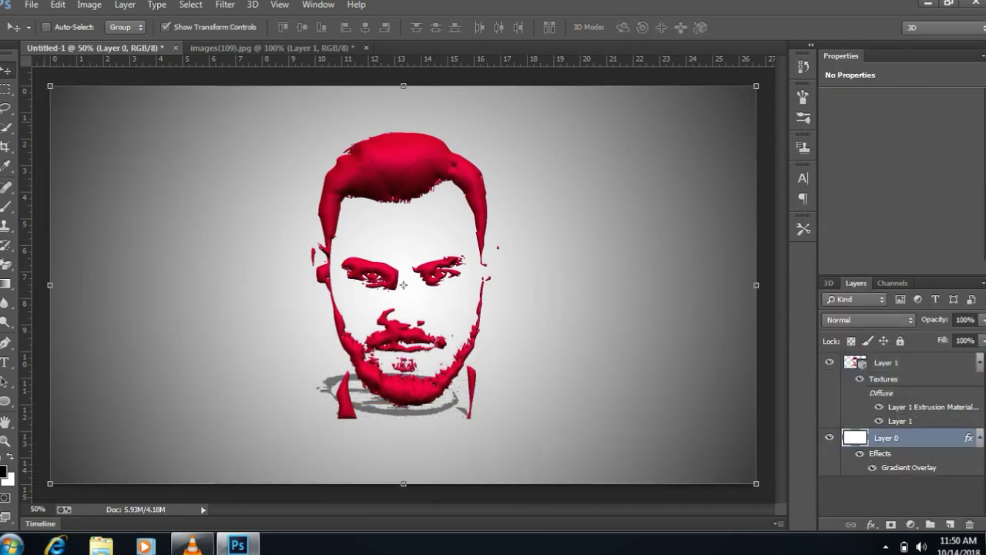
click(886, 362)
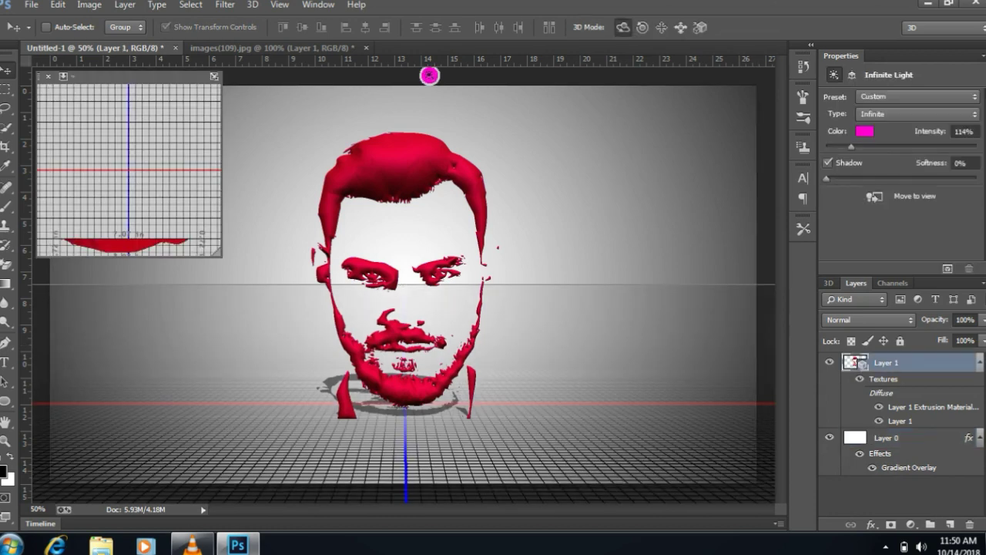
right_click(886, 360)
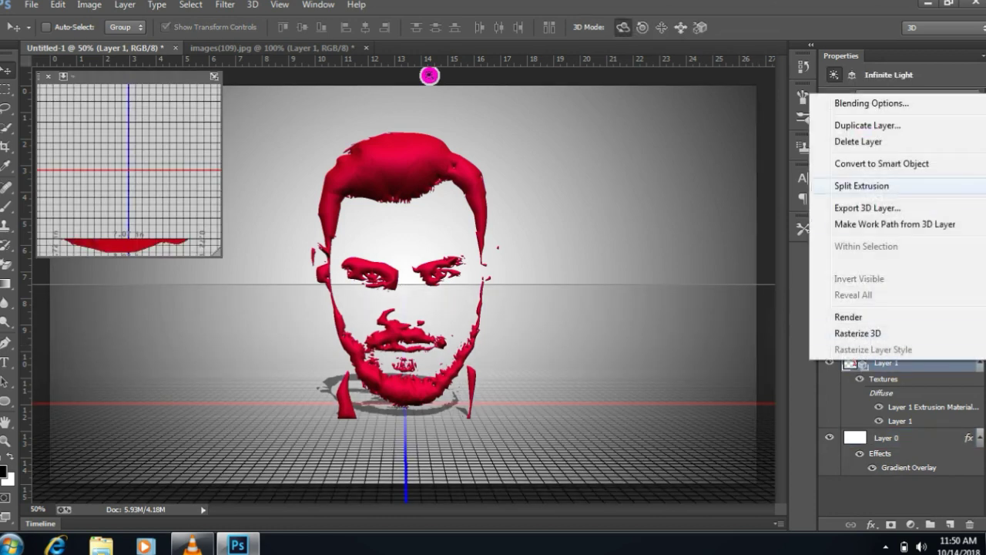
click(882, 164)
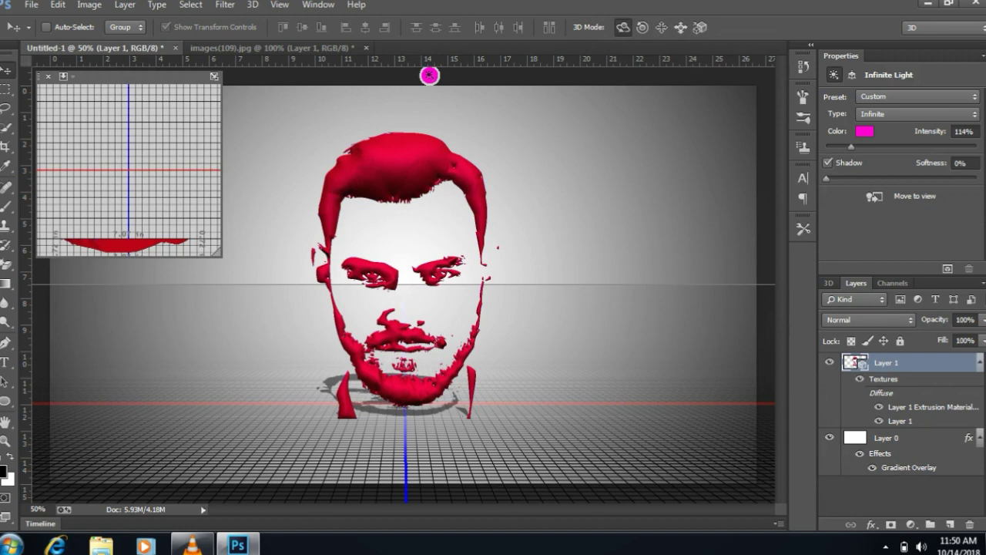
- Reselect the face layer and move the face up to about Y 0.95 in
click(429, 77)
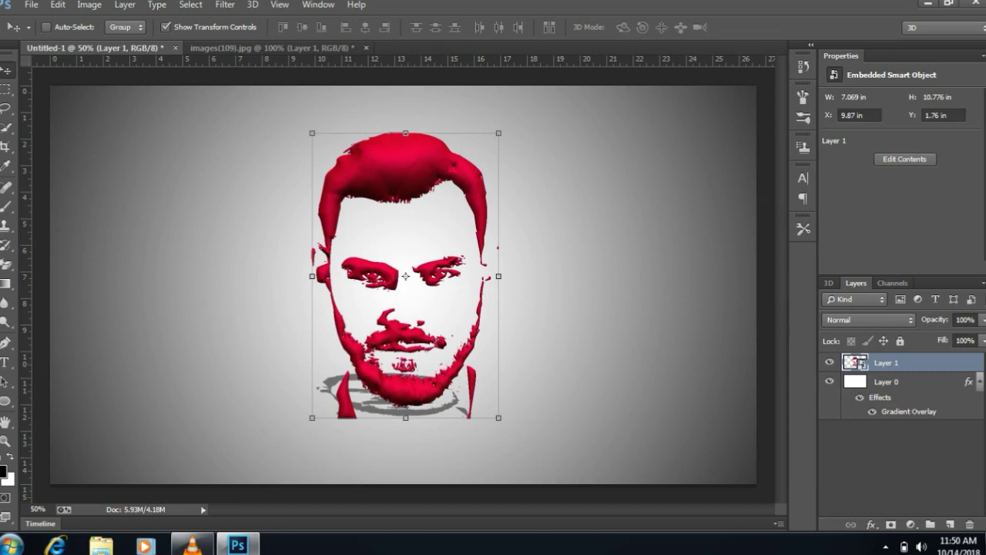
click(886, 381)
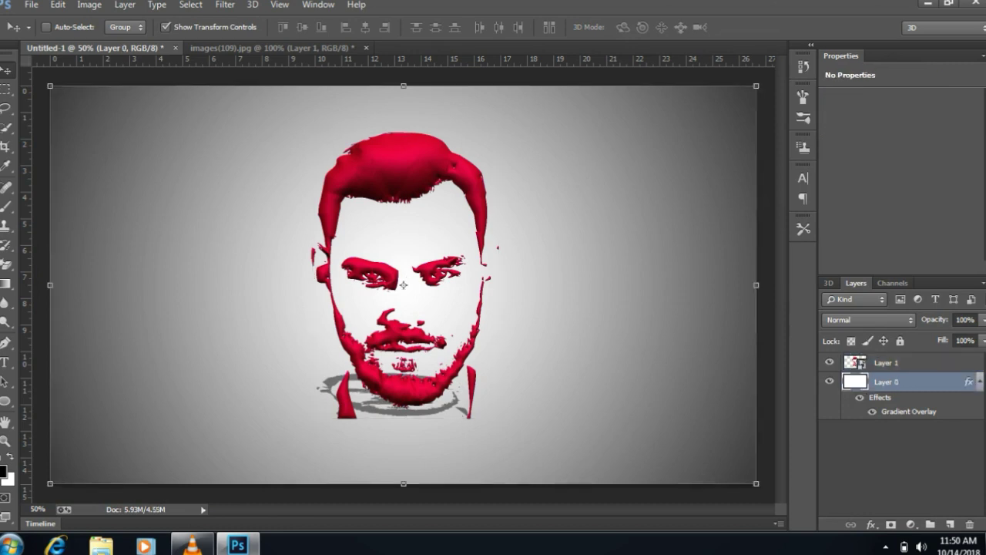
click(886, 363)
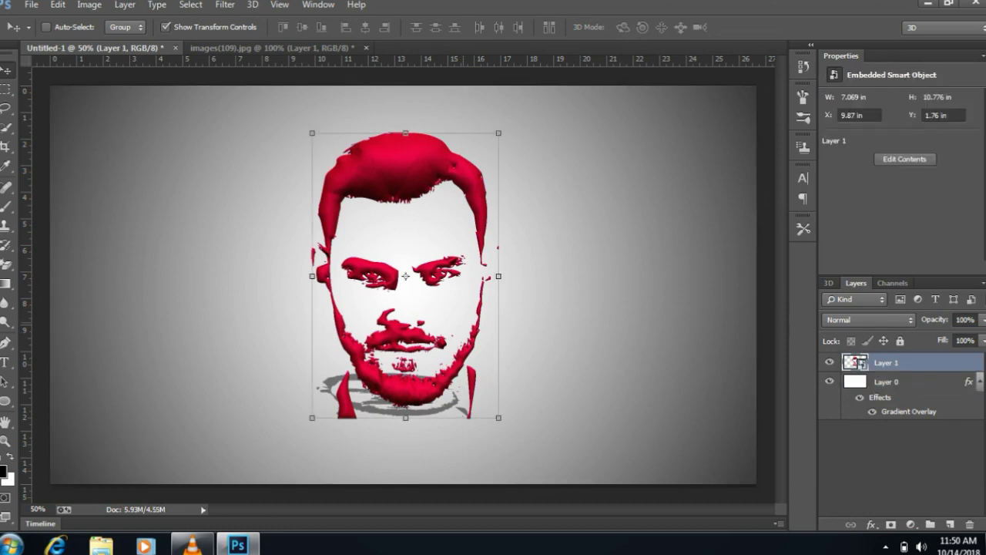
mouse_move(472, 285)
mouse_down()
mouse_move(471, 267)
mouse_move(517, 267)
mouse_up()
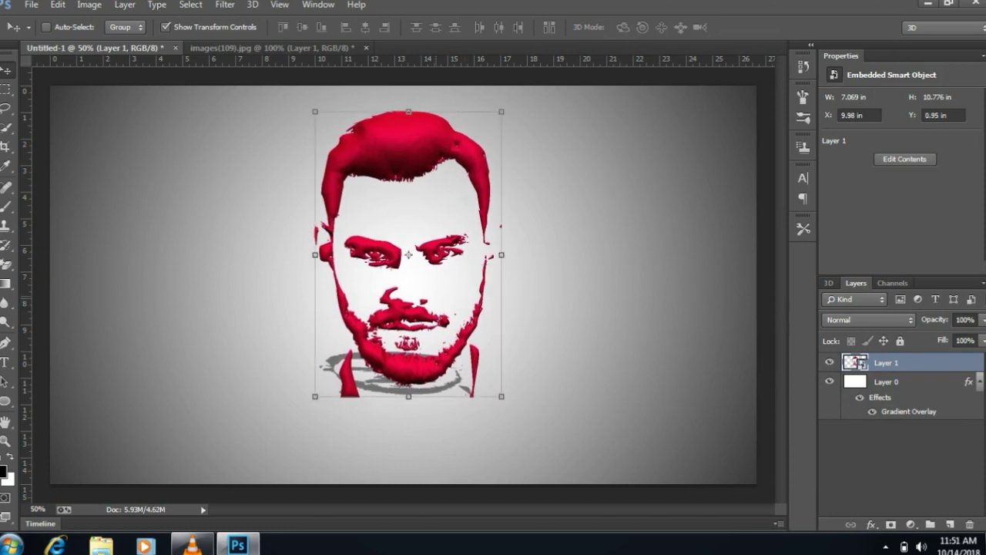
- Add 60 pt Book Antiqua caption 'Photoshop photo editor' below the face, centred horizontally
click(6, 362)
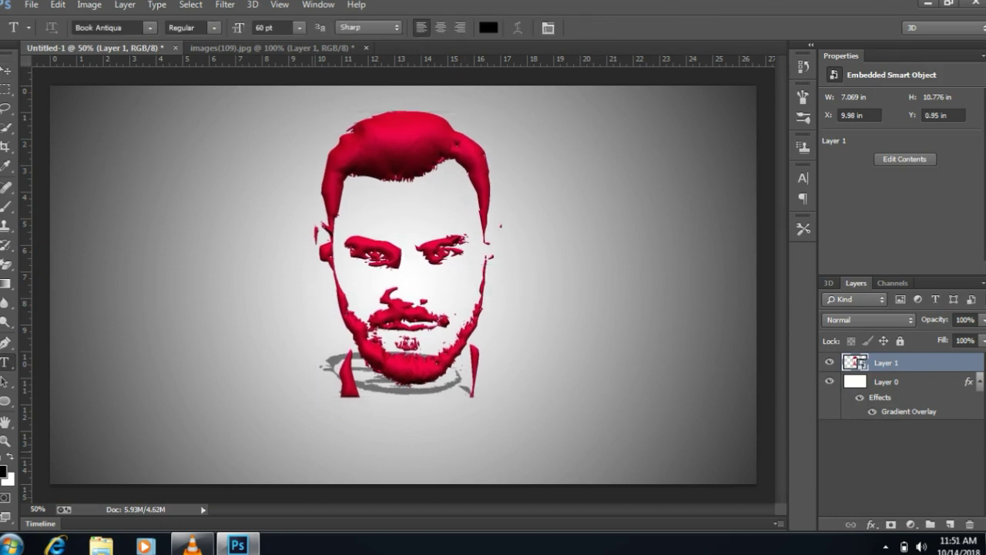
click(317, 451)
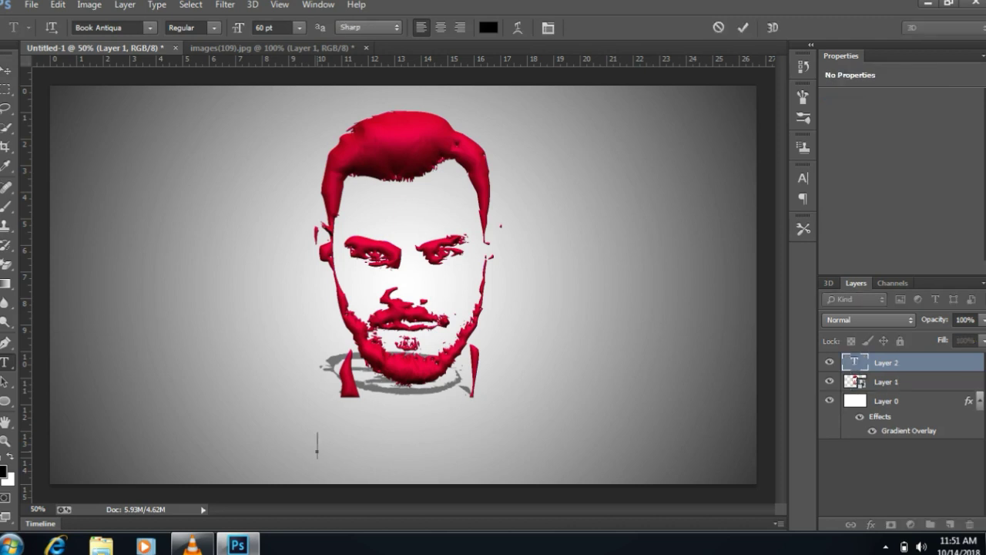
text(P)
text(hotoshop)
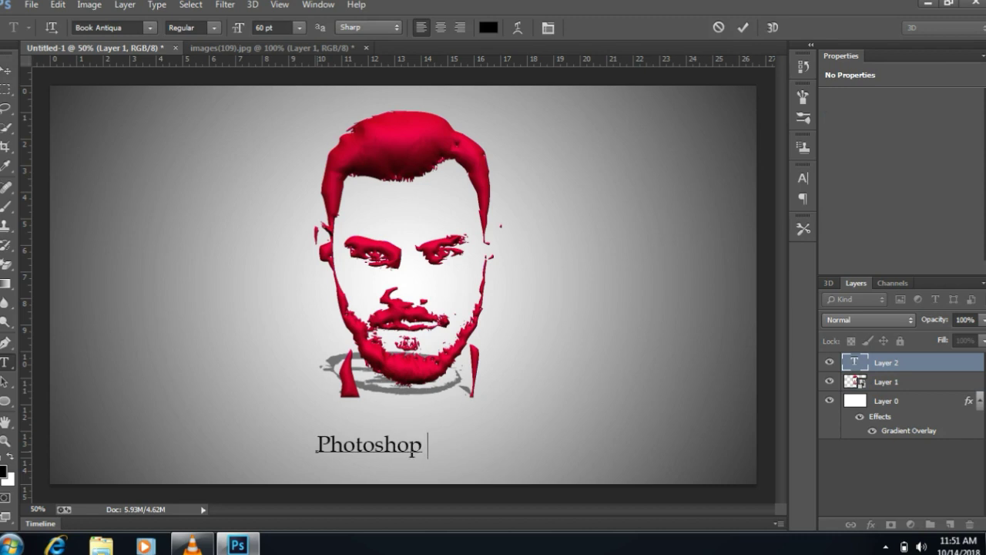
text( photo )
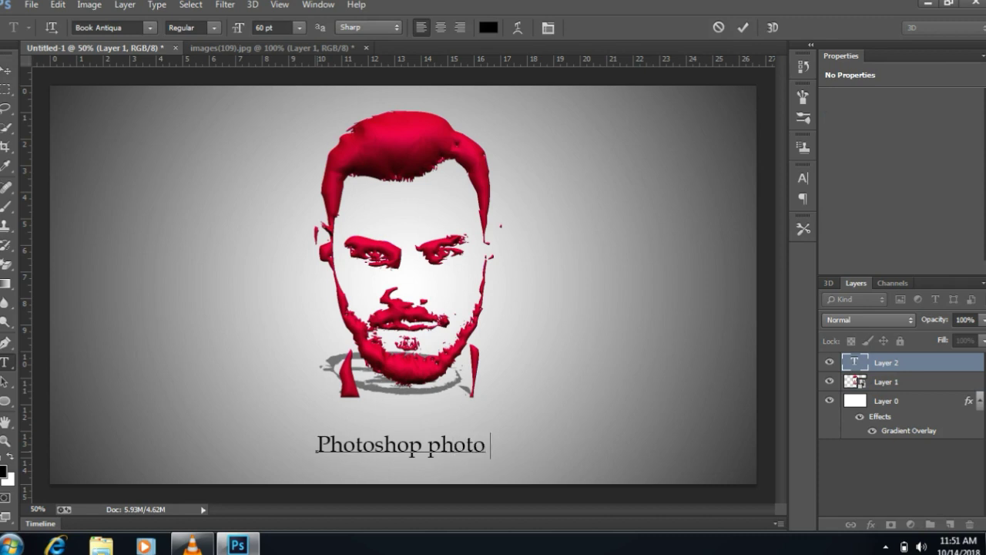
text(edit)
text(or)
key(ctrl)
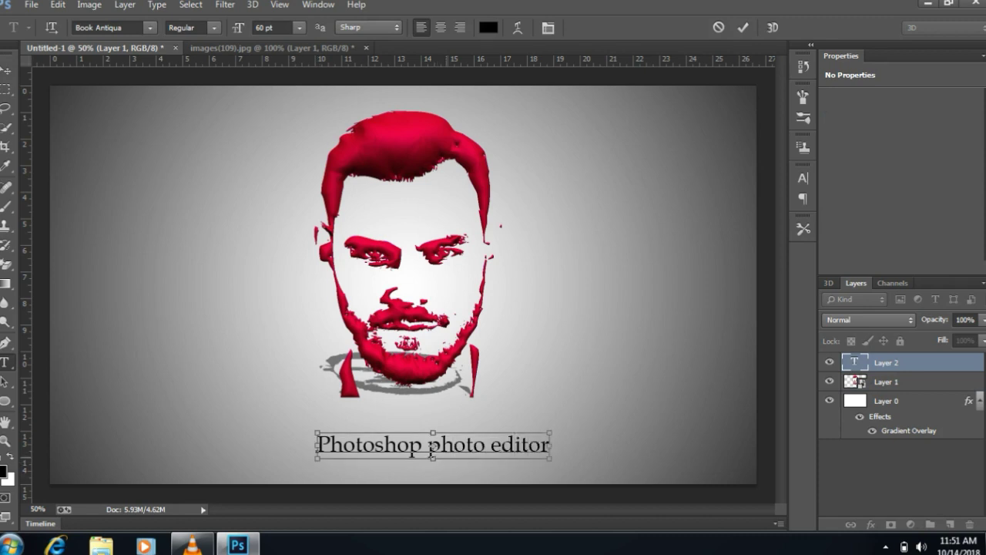
drag(432, 446, 413, 446)
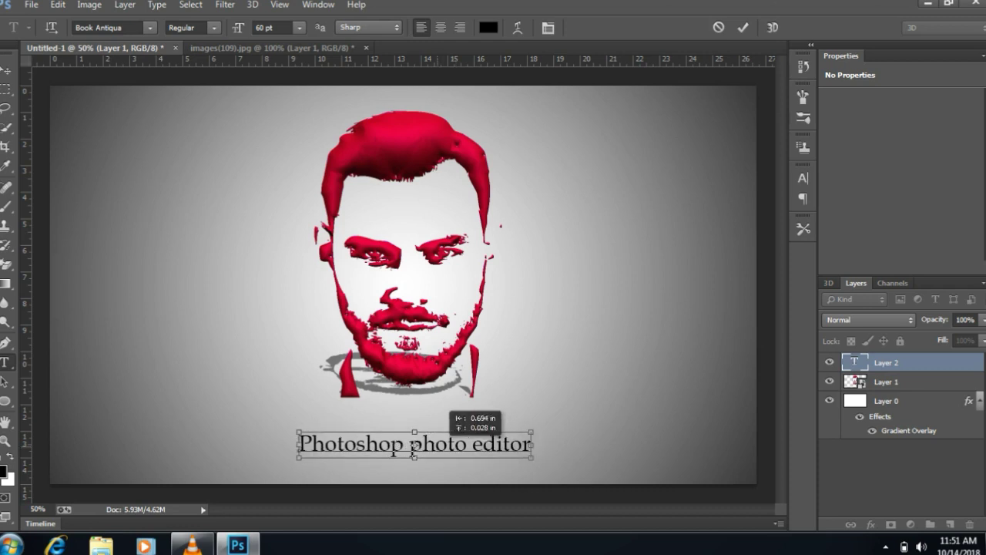
- Give the caption a Color Overlay using the face's crimson (#ee0442)
right_click(916, 362)
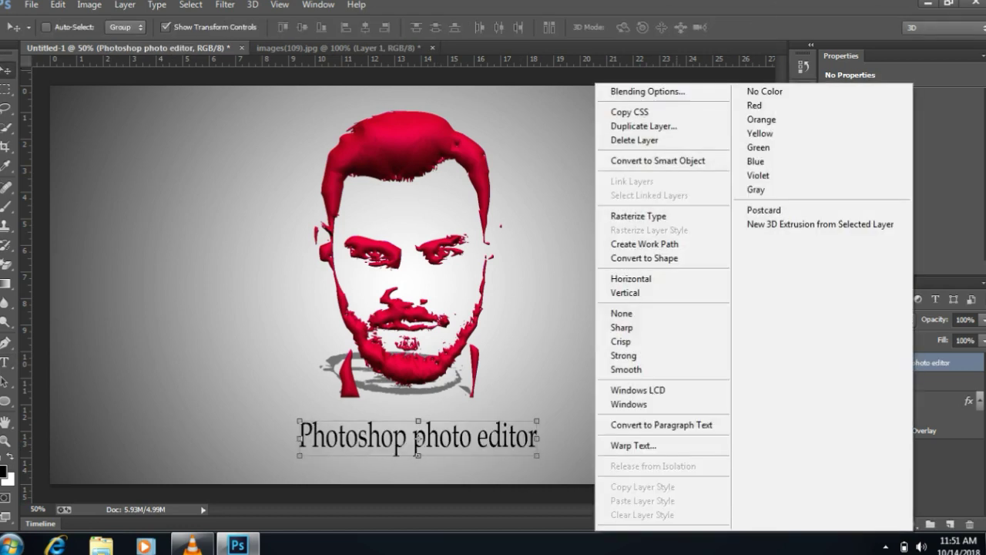
key(Escape)
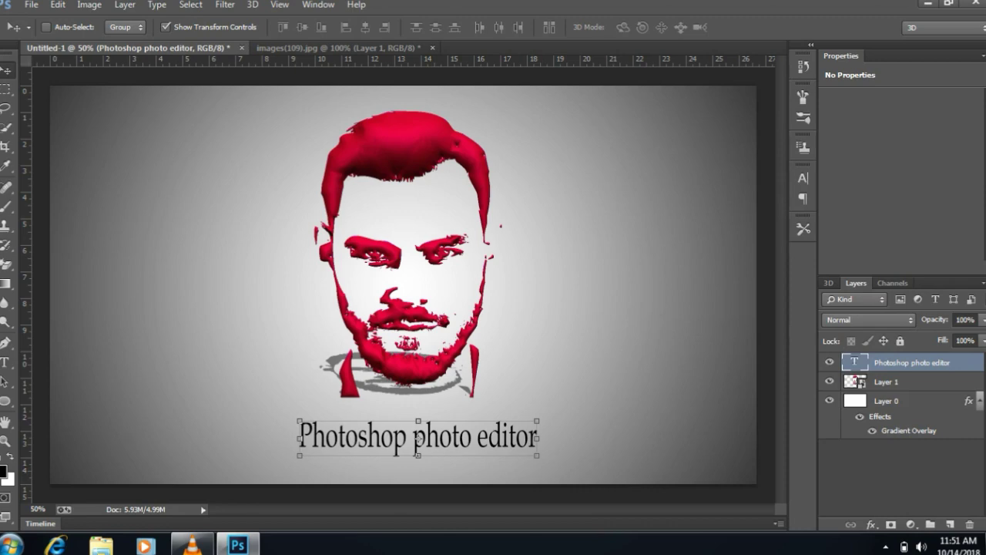
right_click(916, 362)
click(661, 91)
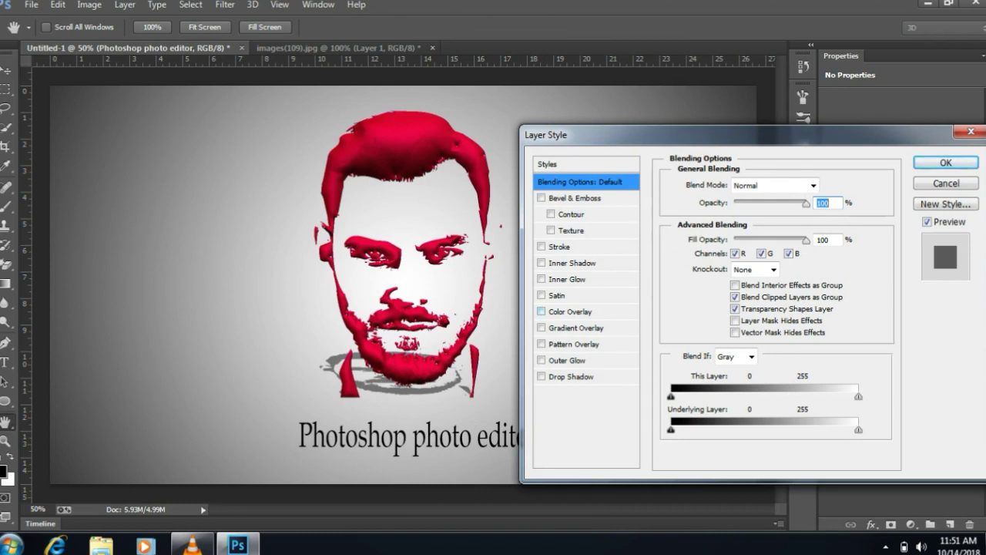
click(570, 312)
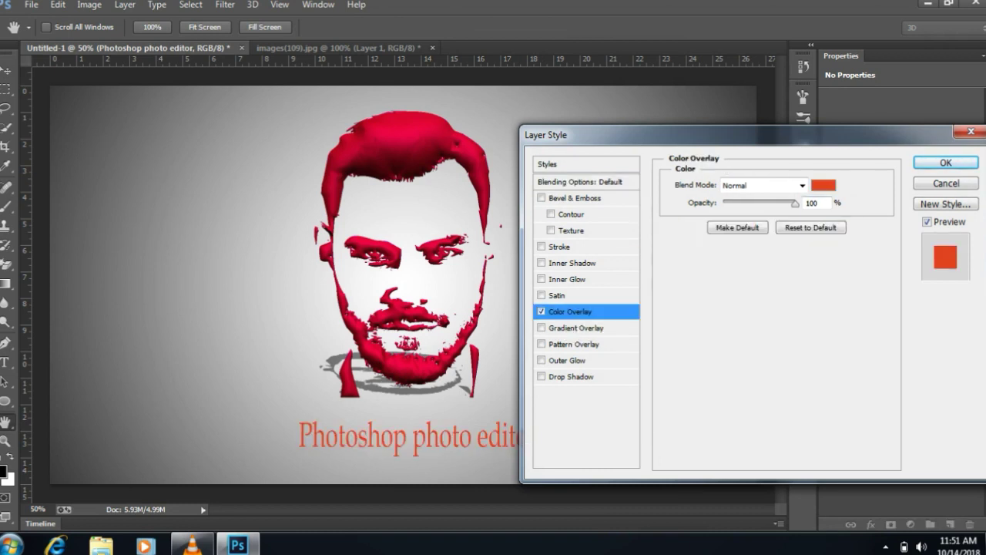
click(802, 185)
key(Escape)
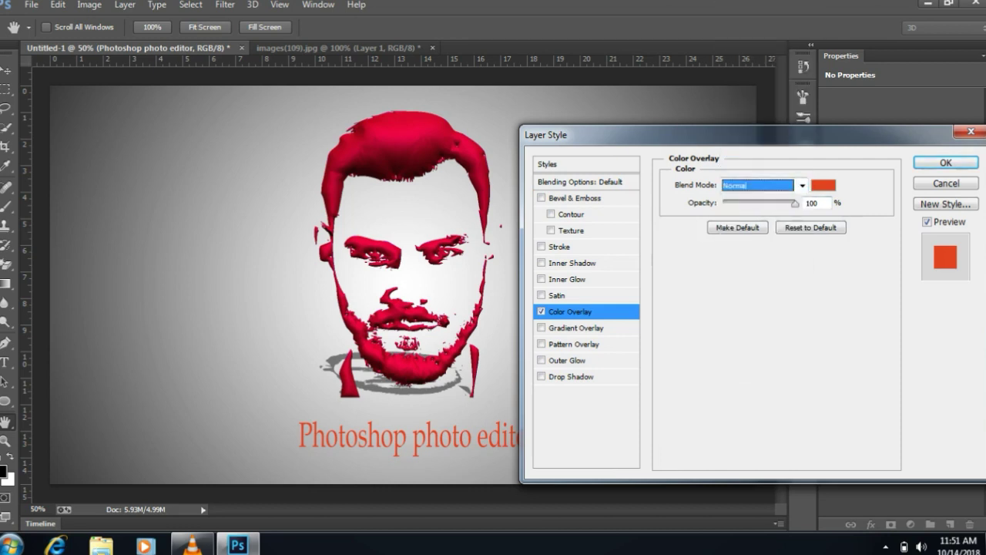
click(823, 185)
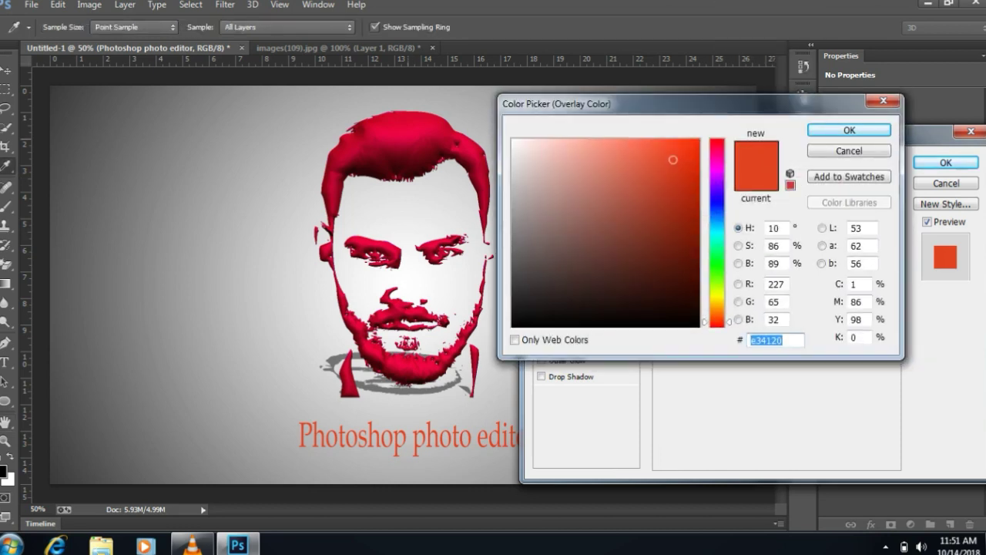
click(407, 135)
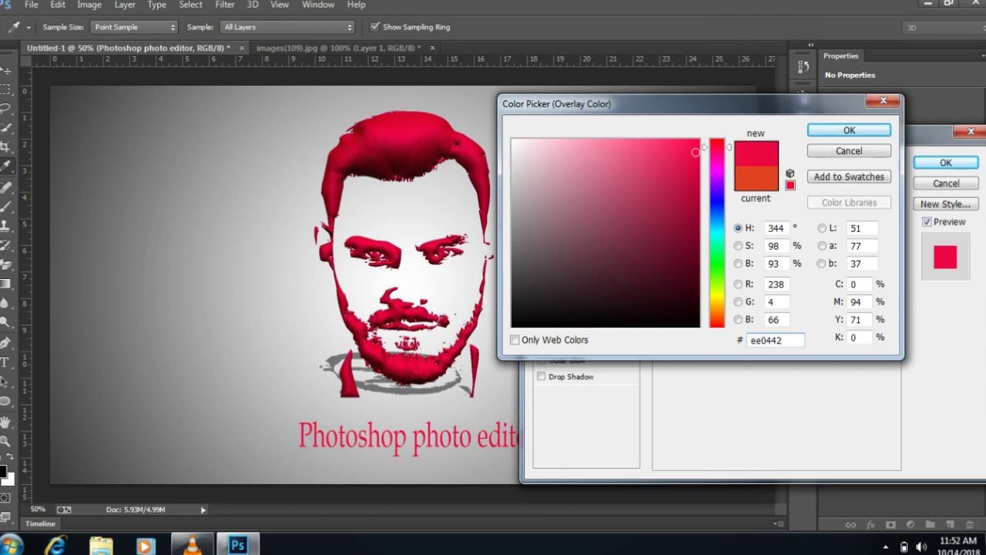
click(849, 129)
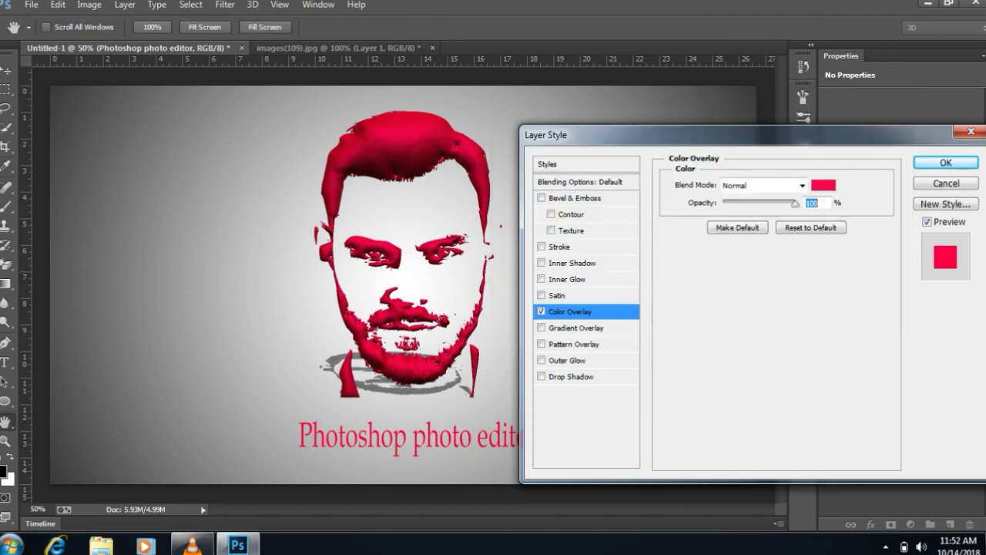
- Add a 1 px Bevel & Emboss to the caption and apply the styles
click(574, 198)
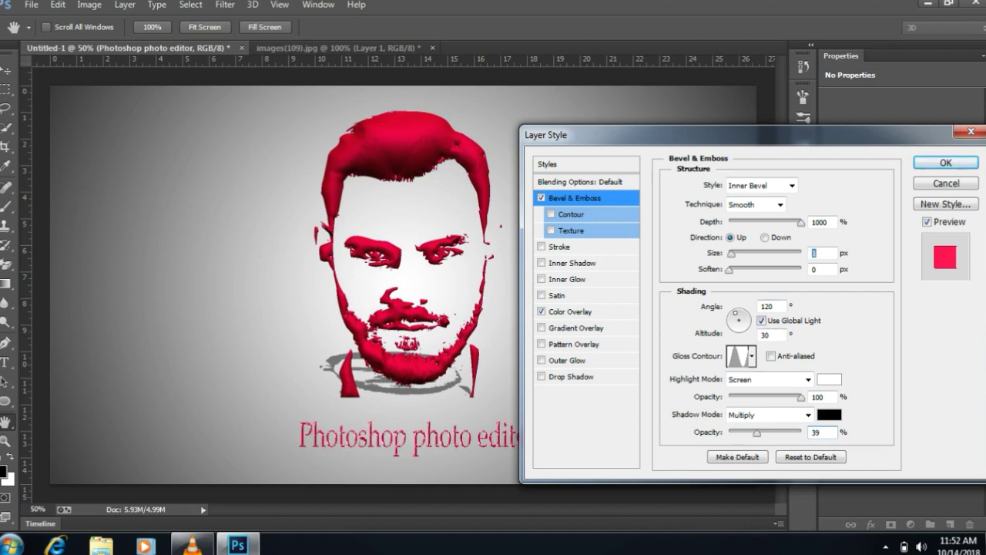
drag(729, 253, 731, 252)
key(Return)
- Enlarge and widen the italic caption, centring it beneath the face
key(v)
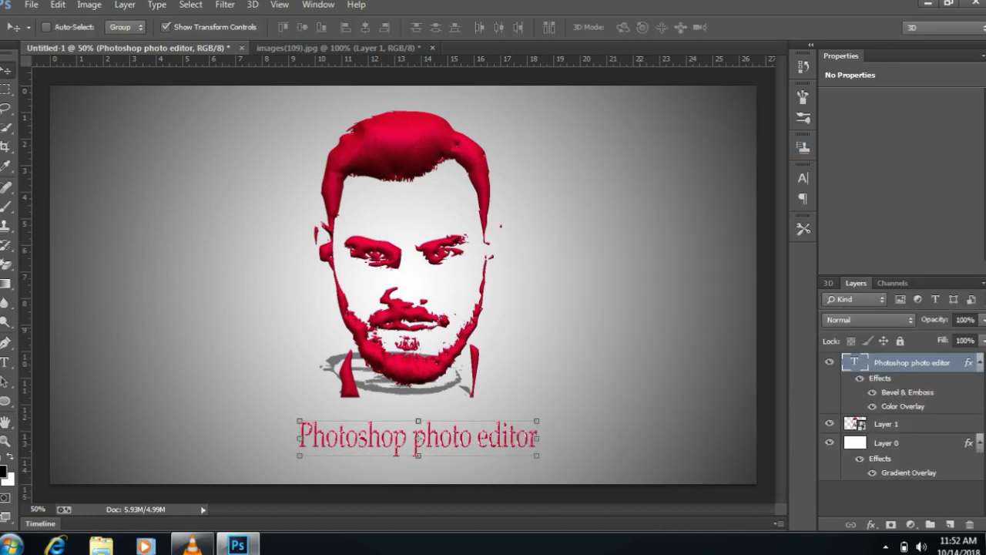
drag(494, 412, 525, 405)
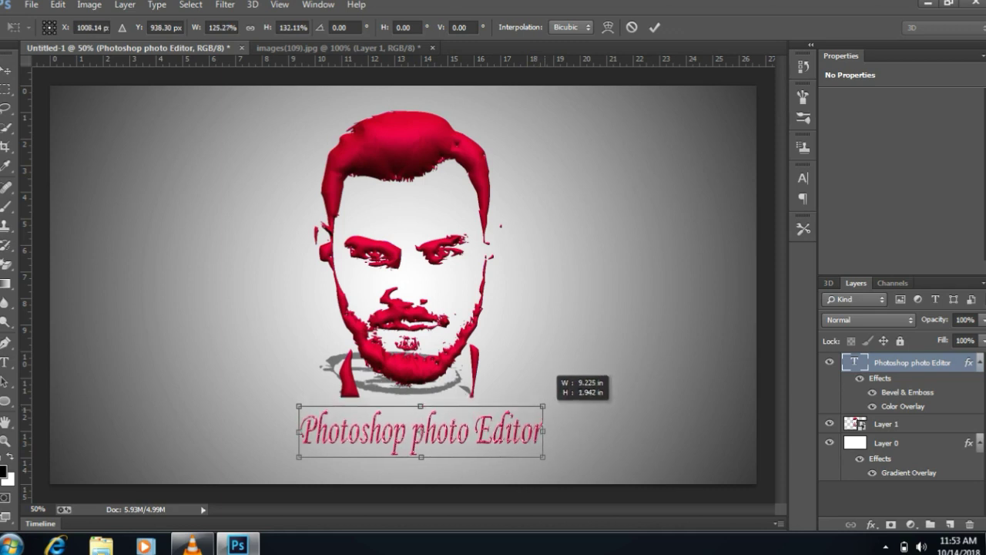
drag(524, 404, 544, 409)
drag(483, 429, 438, 432)
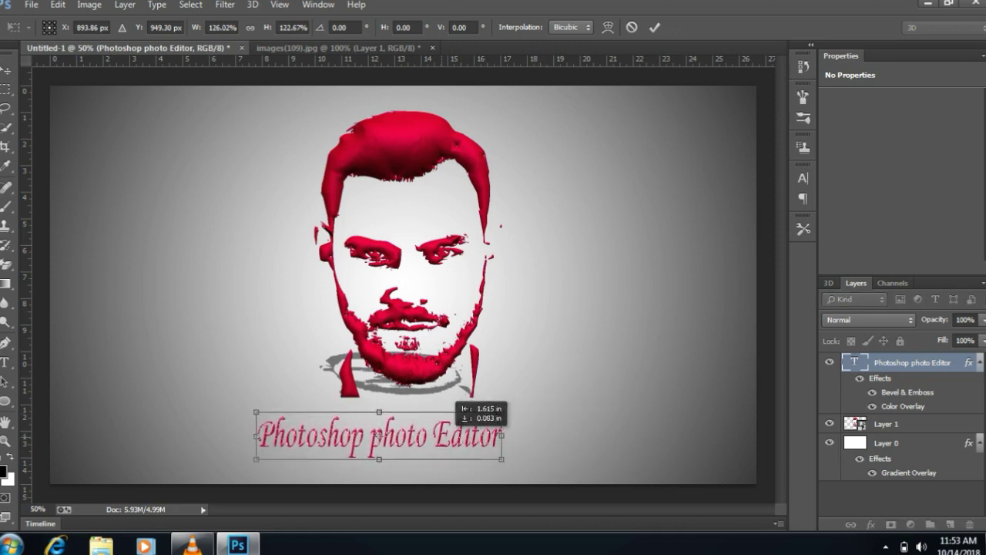
drag(501, 435, 546, 436)
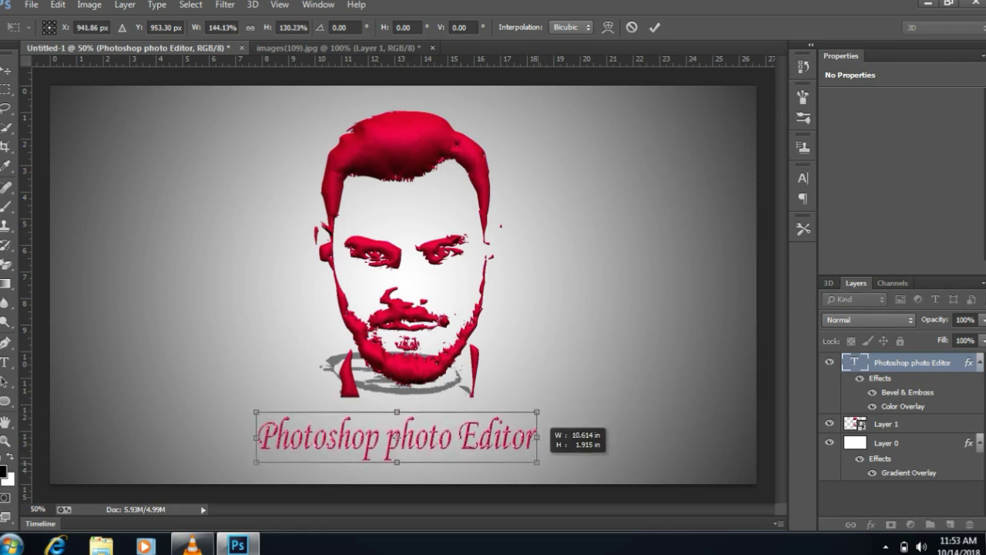
key(Return)
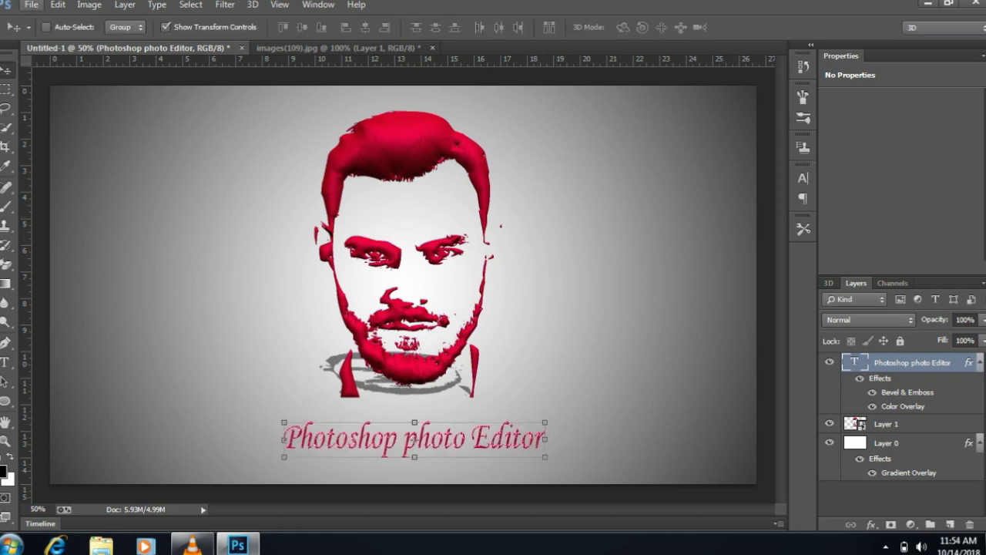
click(30, 5)
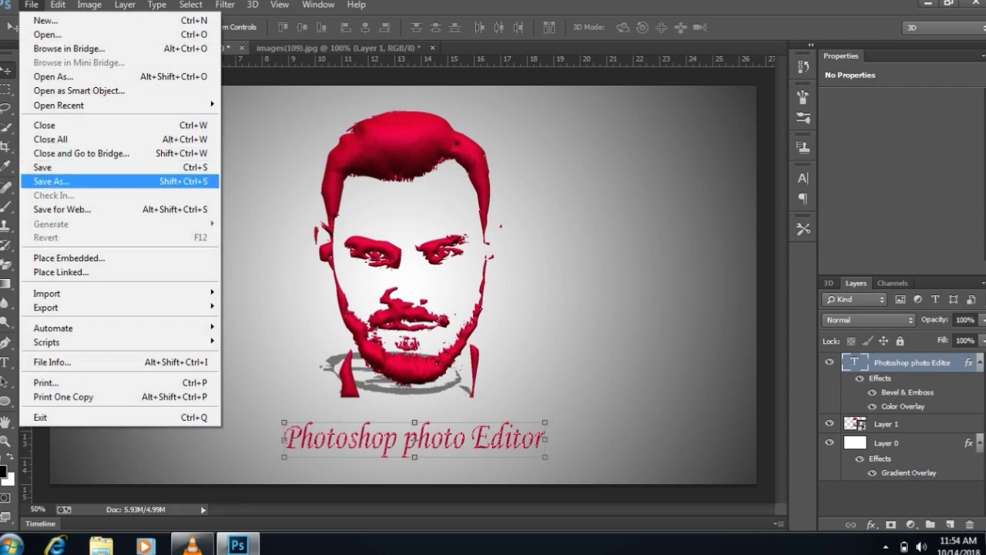
- Save the artwork as a JPEG named 'photto'
click(51, 181)
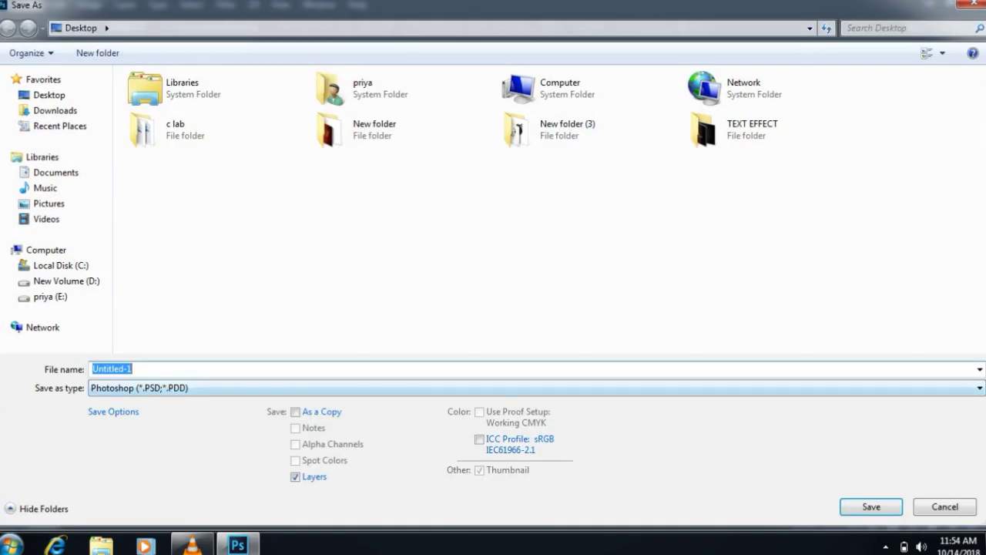
click(139, 387)
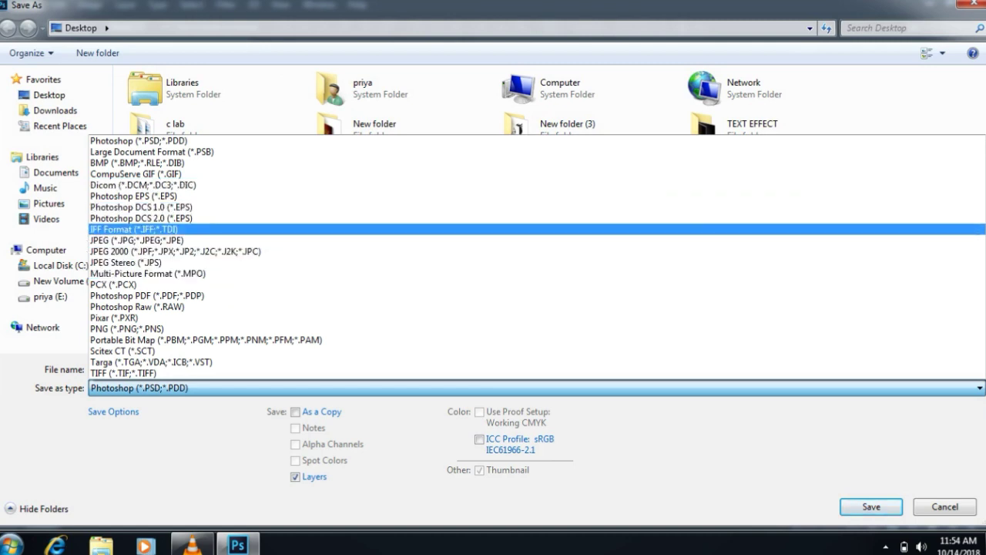
click(136, 240)
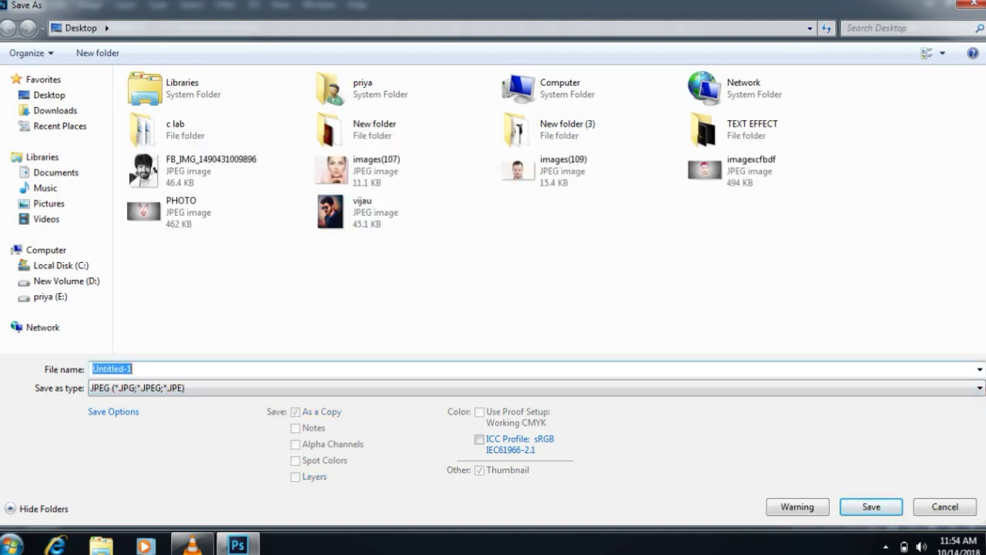
text(phott)
text(o)
key(Return)
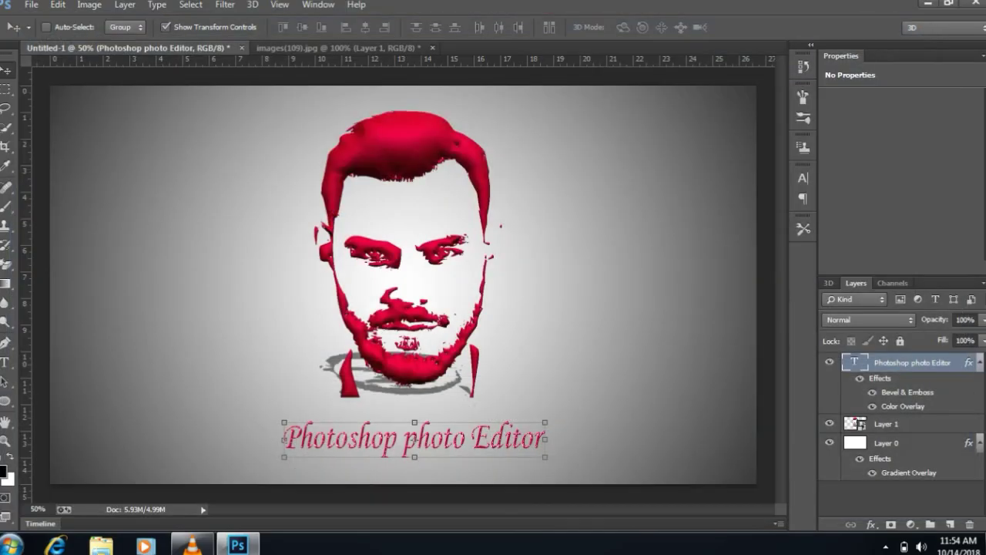
- Accept JPEG quality 12 and open photto from the desktop in Windows Photo Viewer
key(Return)
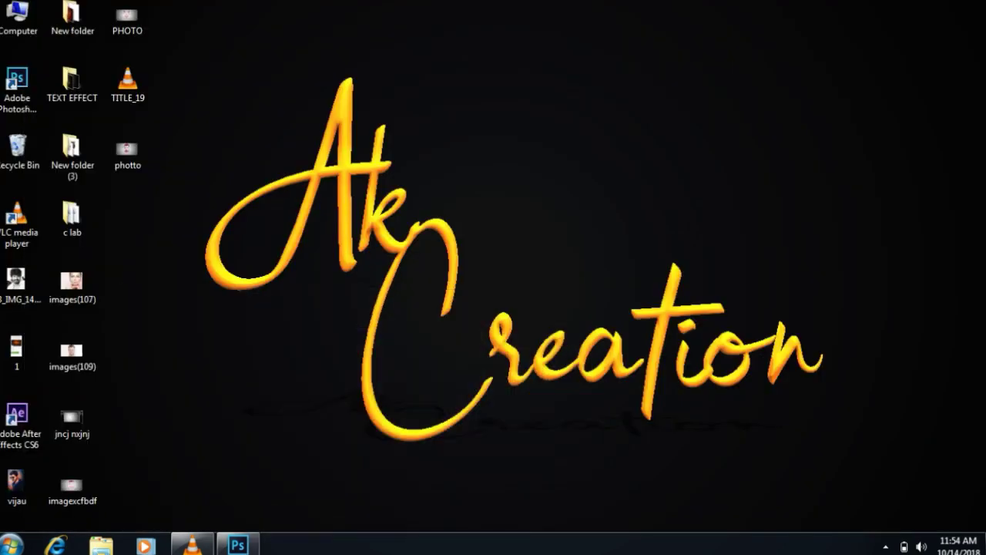
double_click(127, 150)
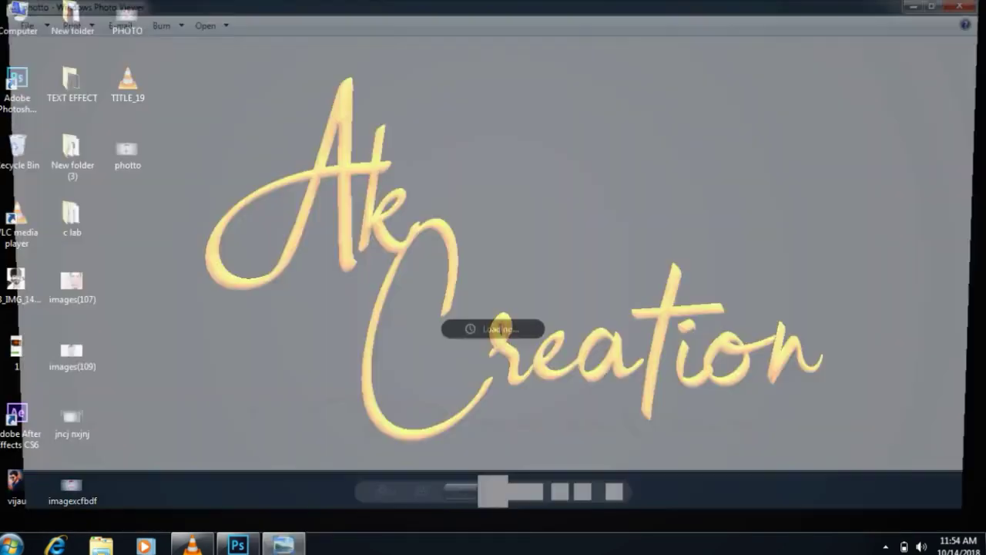